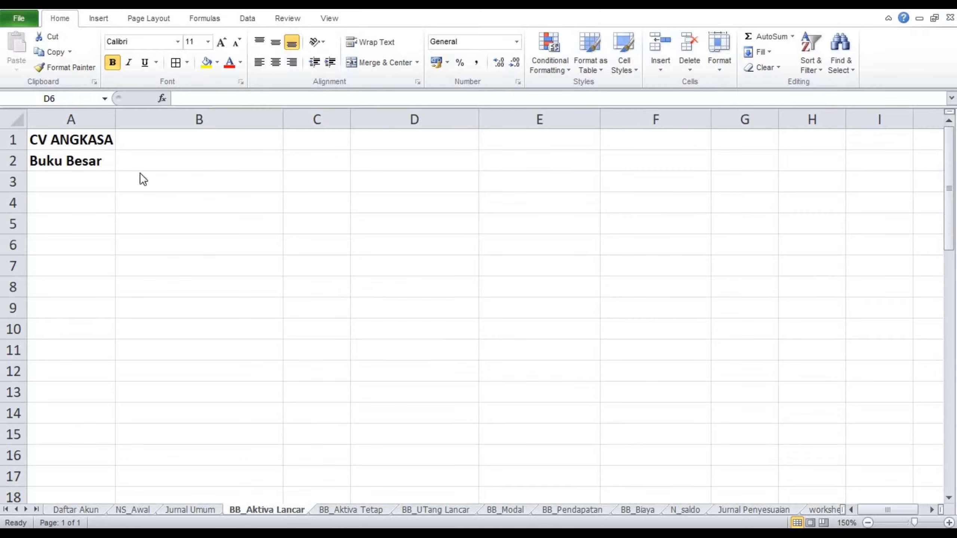
click(86, 141)
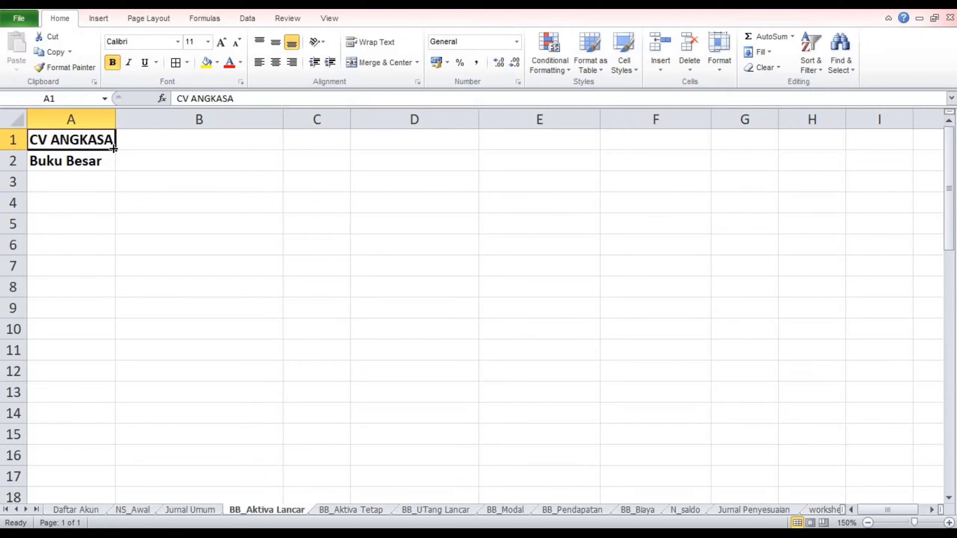
click(102, 163)
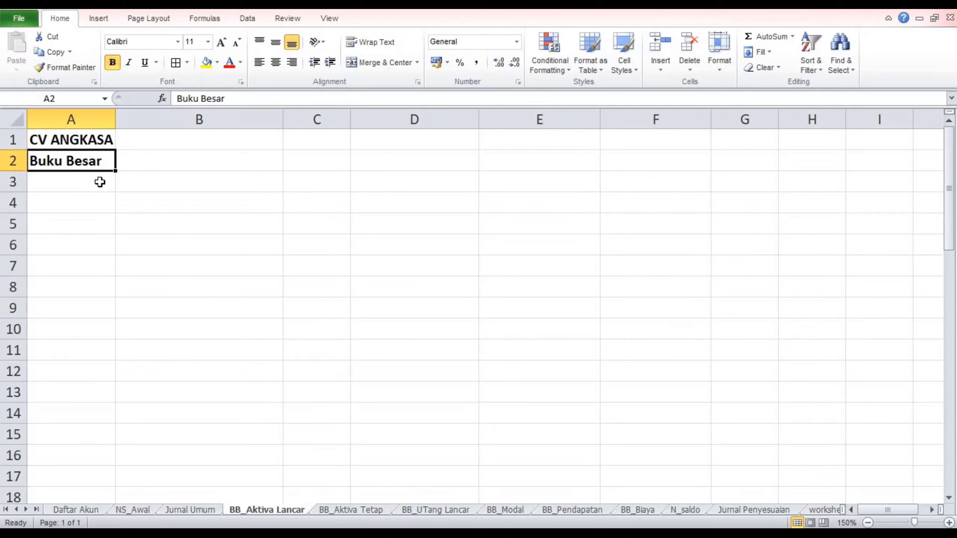
Copy the No.Akun header from the Jurnal Umum sheet and paste it as values only into D3 of BB_Aktiva Lancar.
click(376, 186)
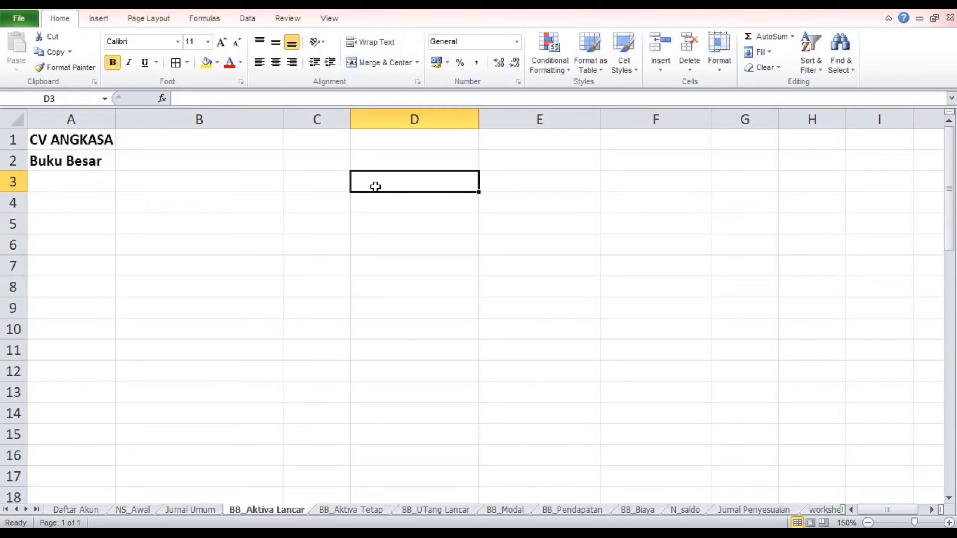
click(195, 510)
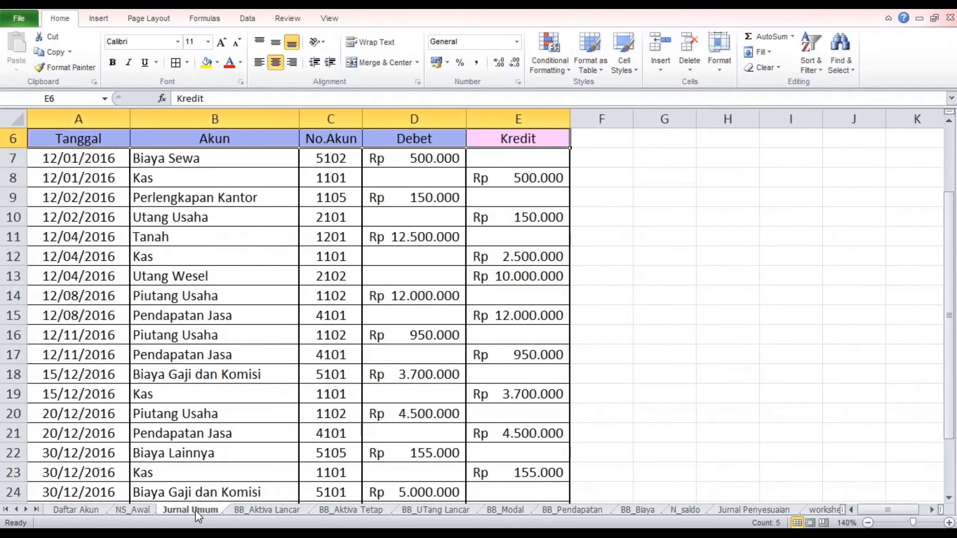
click(725, 253)
drag(952, 222, 952, 156)
click(314, 243)
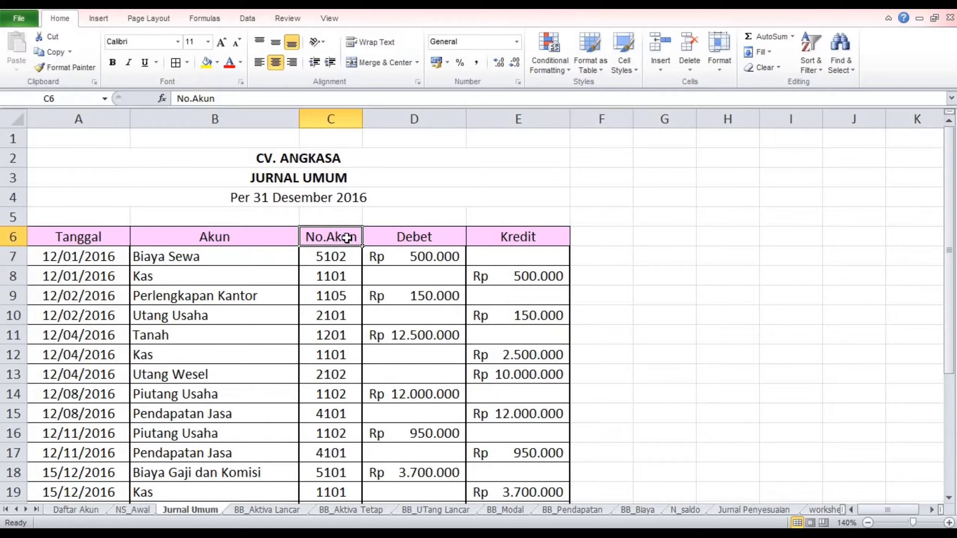
key(ctrl+c)
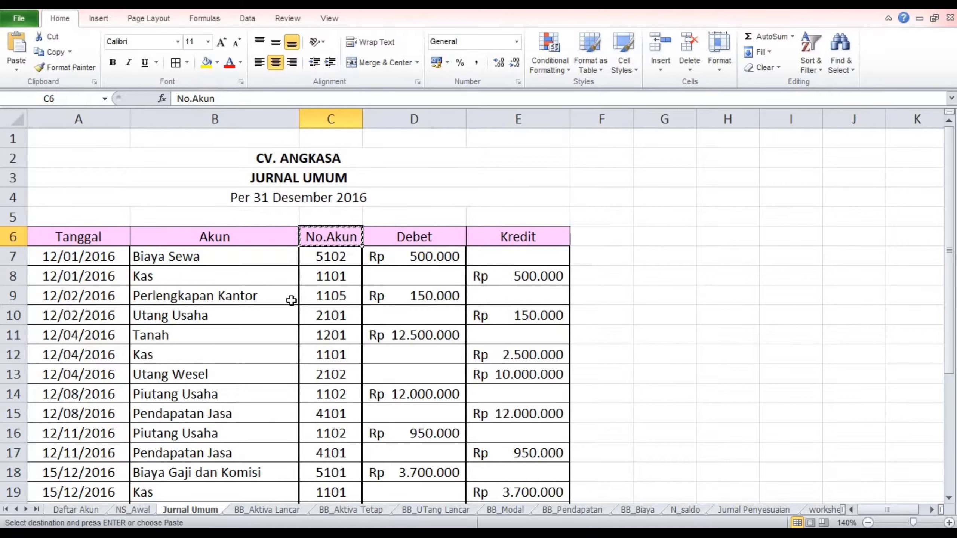
click(247, 509)
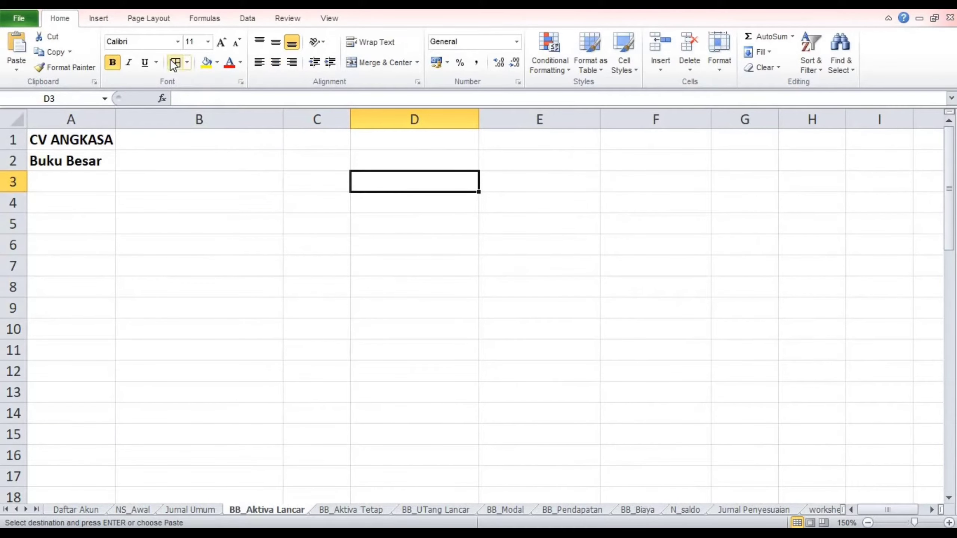
click(23, 68)
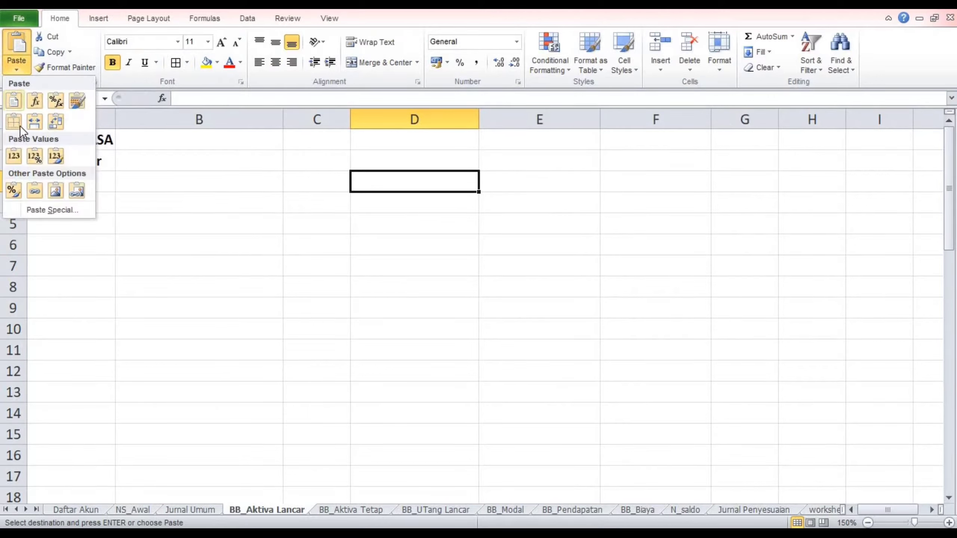
click(20, 159)
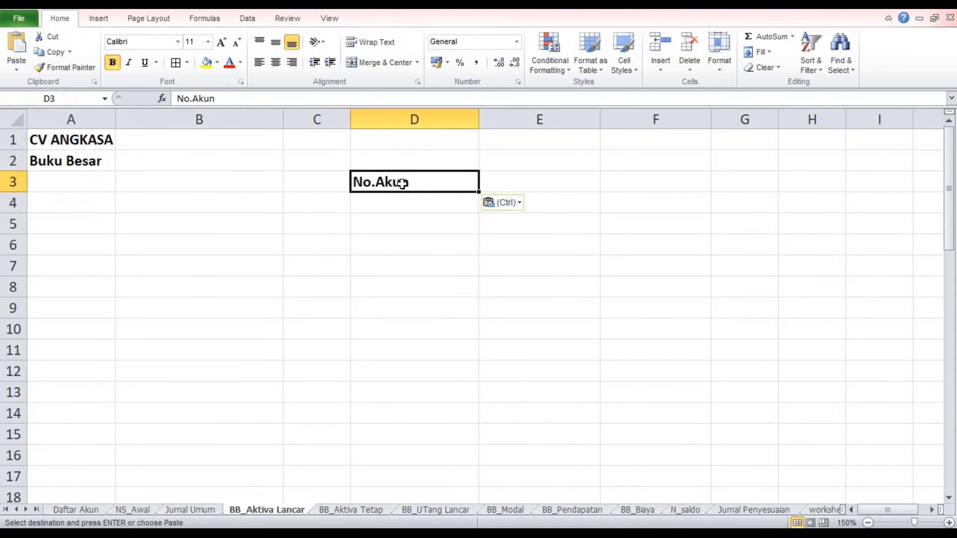
Look up the Kas account code in the Daftar Akun sheet and enter 1101 in D4 of BB_Aktiva Lancar.
click(421, 208)
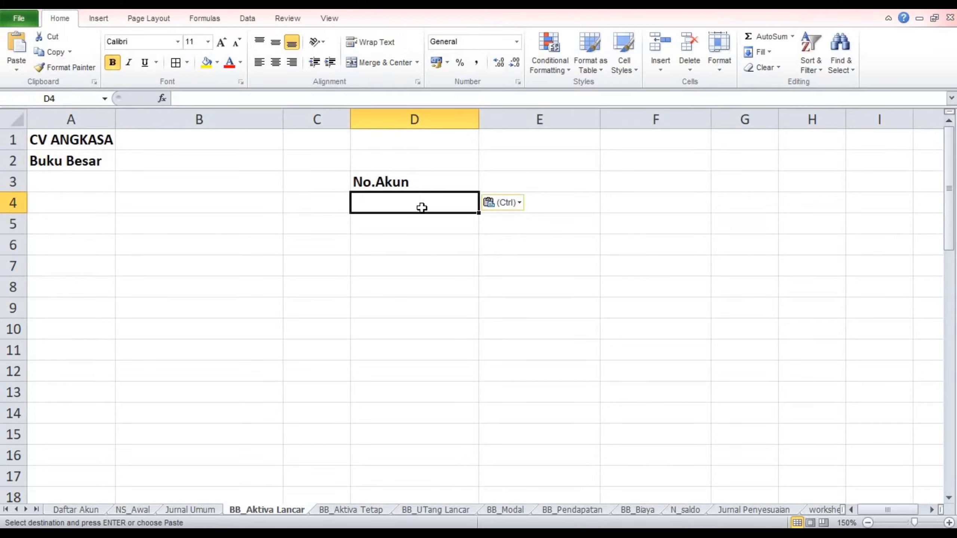
click(92, 509)
drag(951, 273, 950, 170)
click(190, 298)
click(276, 298)
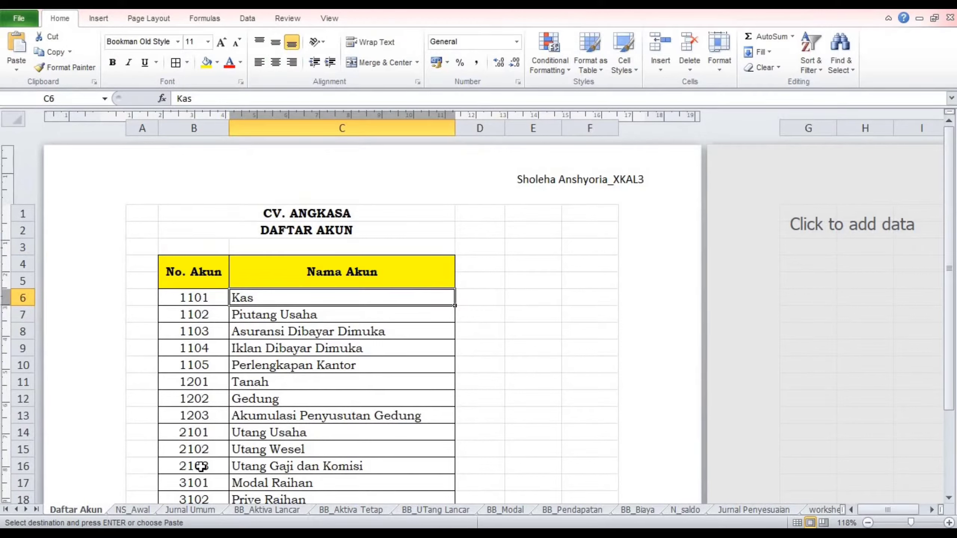
click(243, 508)
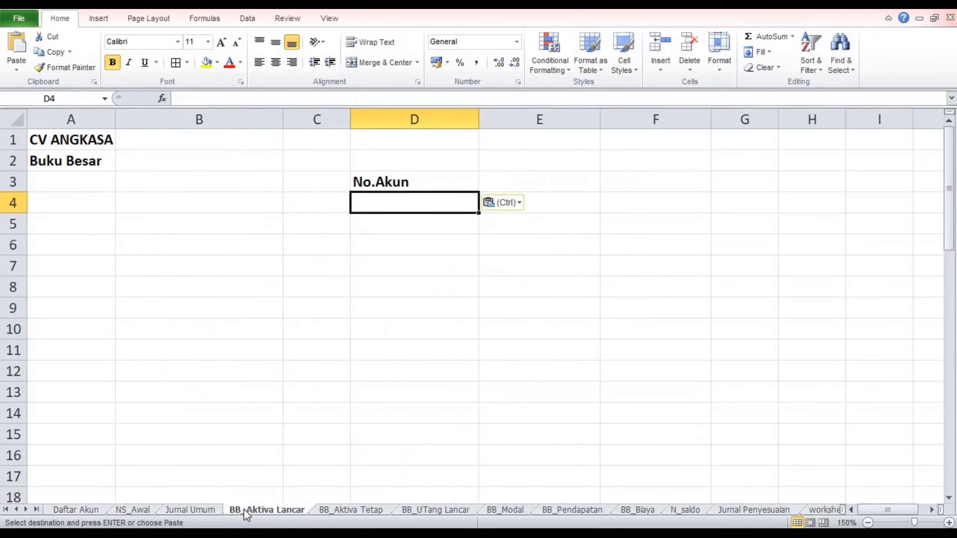
text(11)
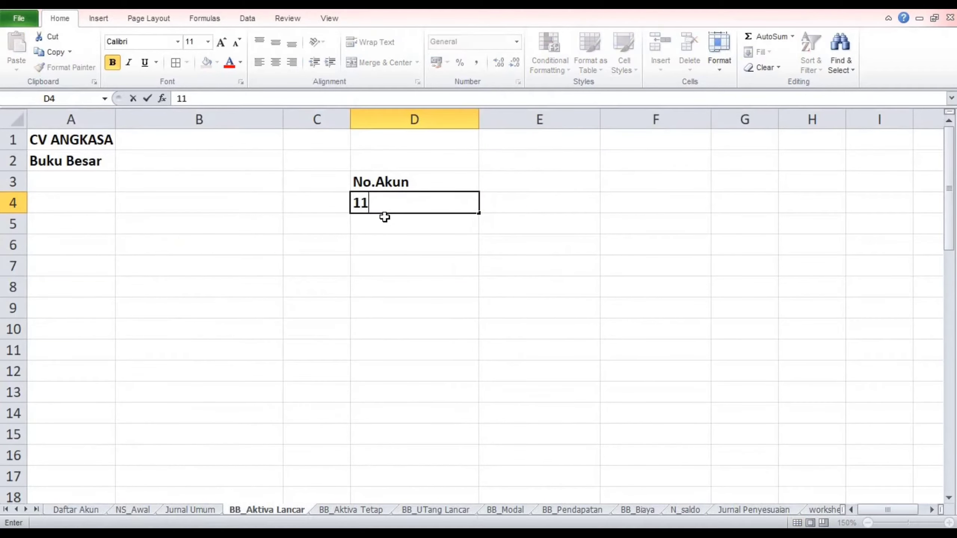
text(01)
key(Return)
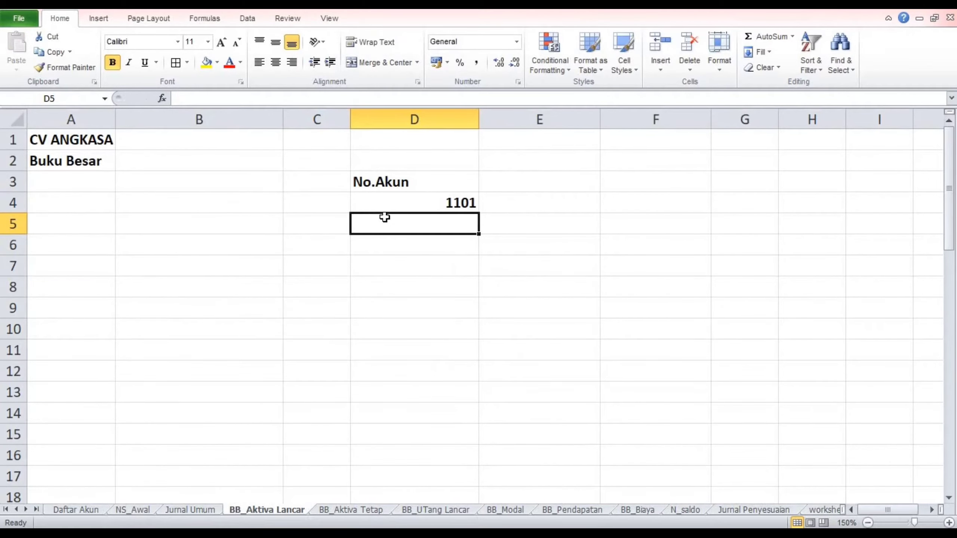
Insert a VLOOKUP function in cell B5 with D4 as the lookup value.
click(217, 223)
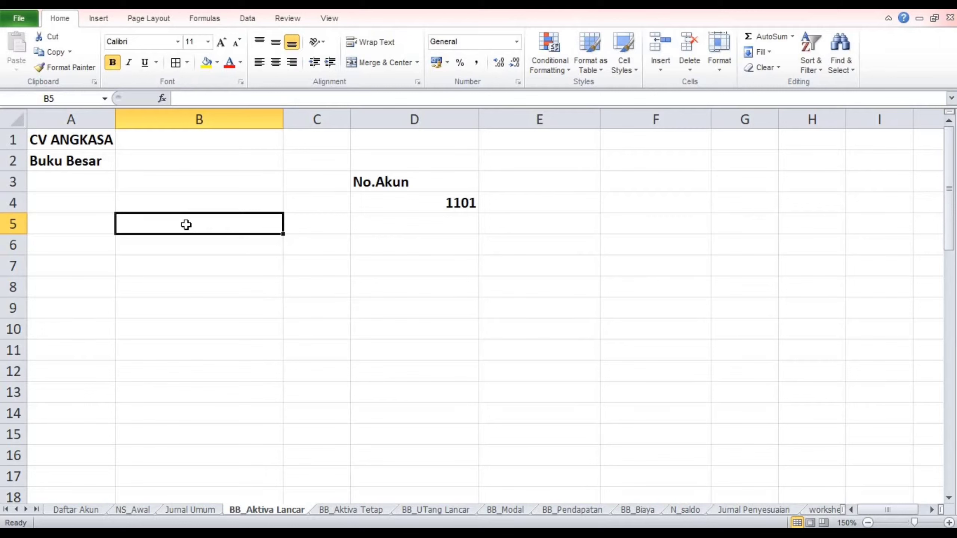
click(166, 100)
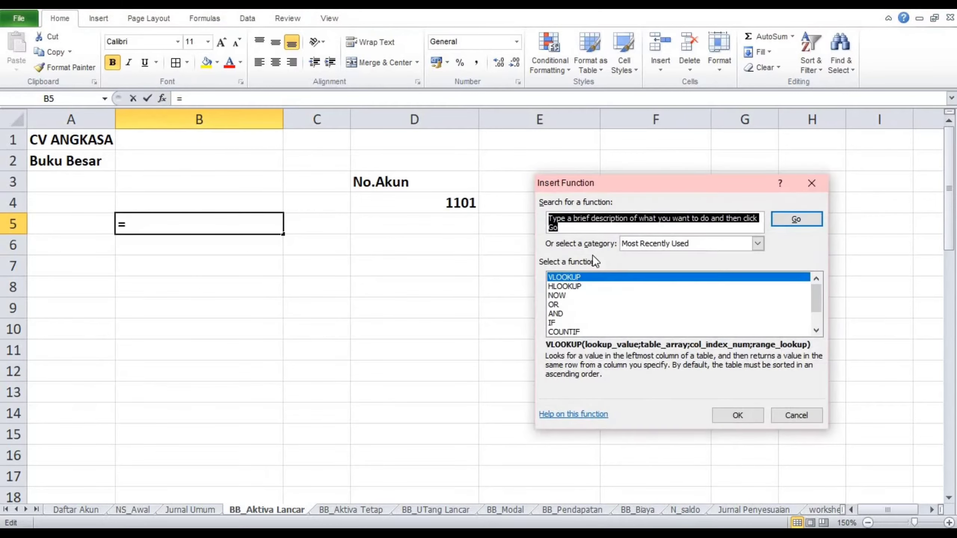
click(747, 414)
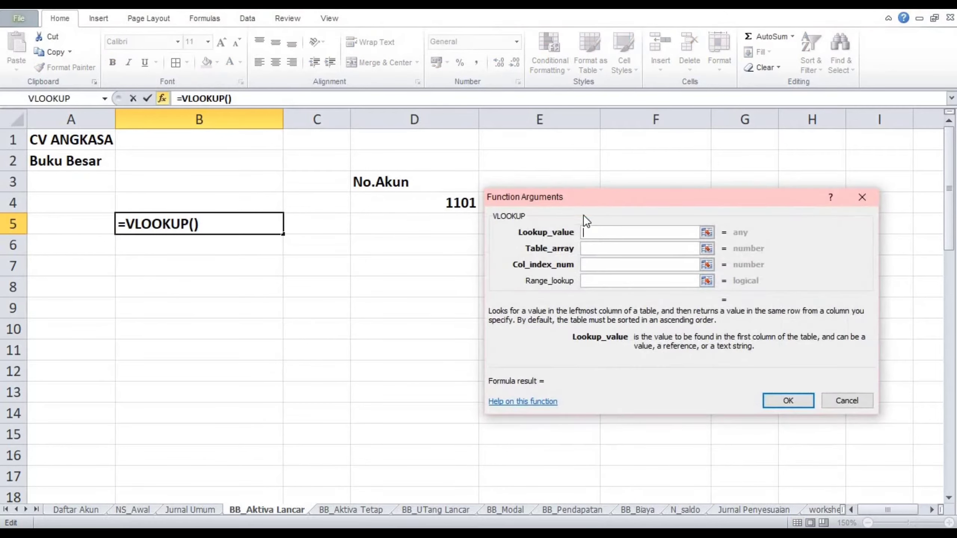
drag(584, 195, 512, 233)
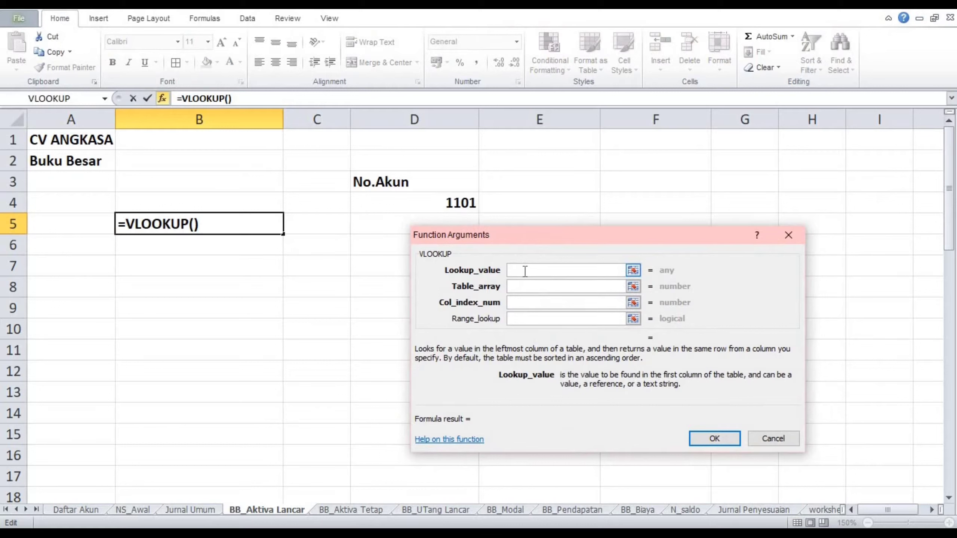
click(447, 204)
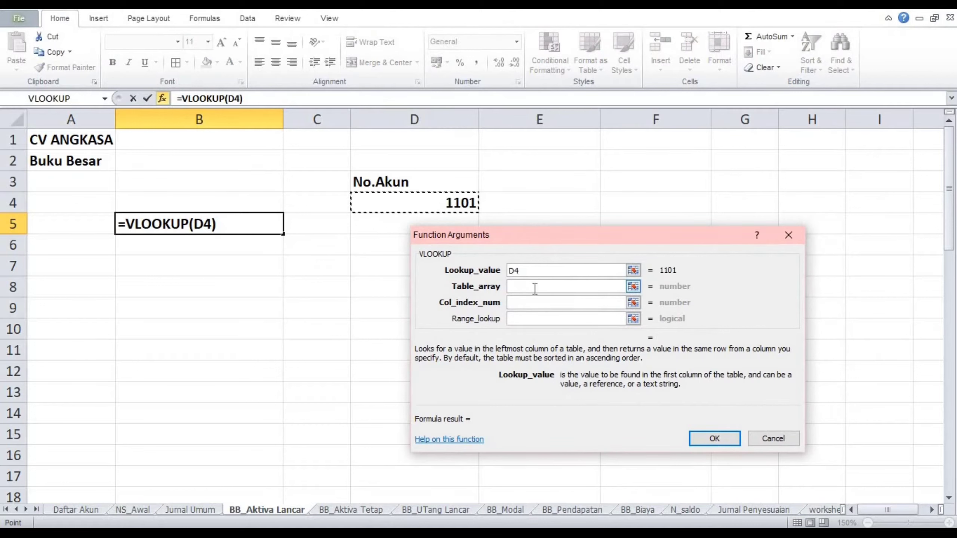
Set the VLOOKUP table array to B6:C27 of the Daftar Akun sheet as the absolute reference $B$6:$C$27.
click(534, 287)
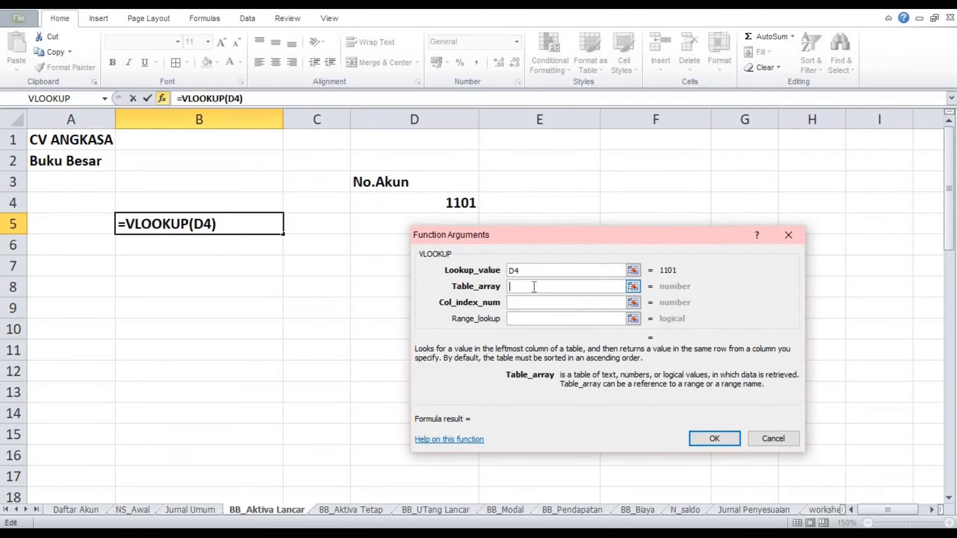
click(80, 510)
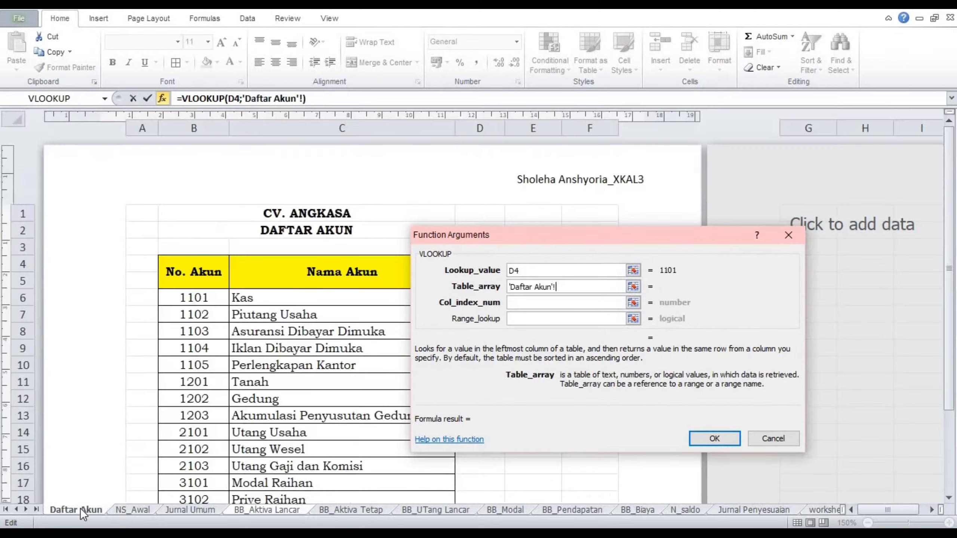
drag(535, 235, 567, 192)
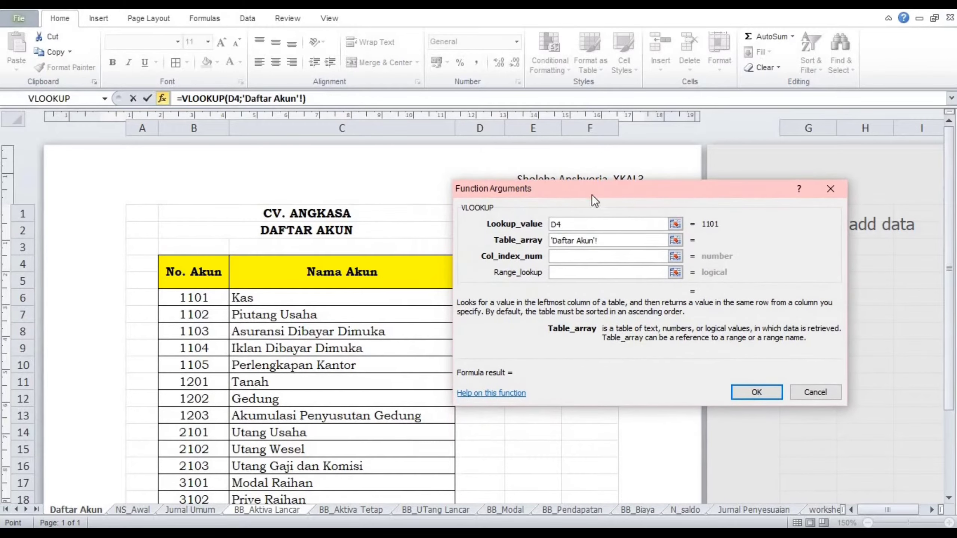
drag(637, 187, 634, 179)
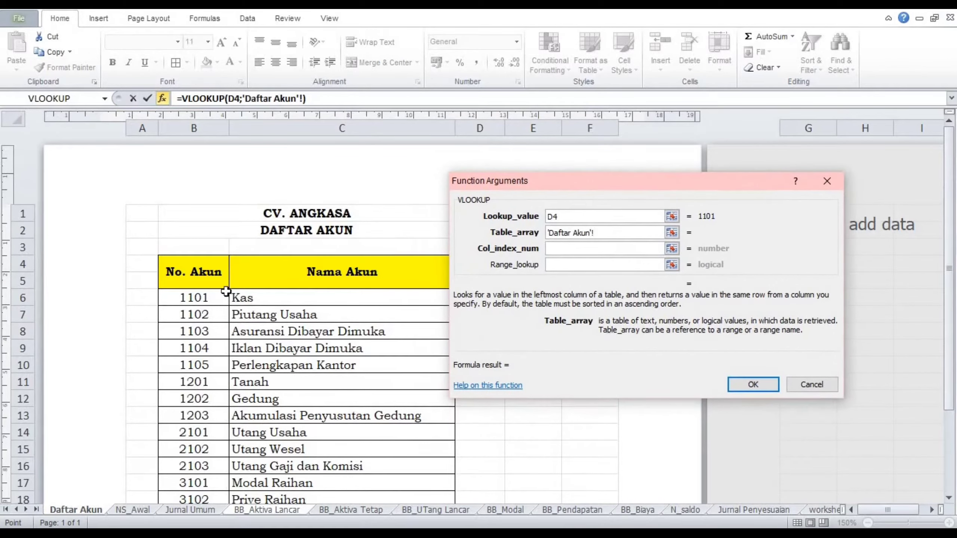
click(197, 298)
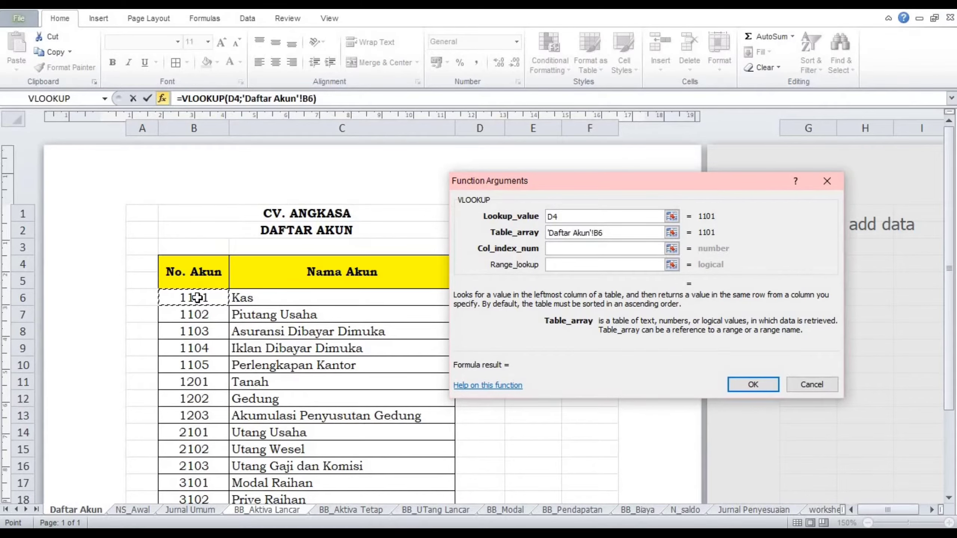
drag(197, 298, 343, 125)
drag(340, 159, 340, 161)
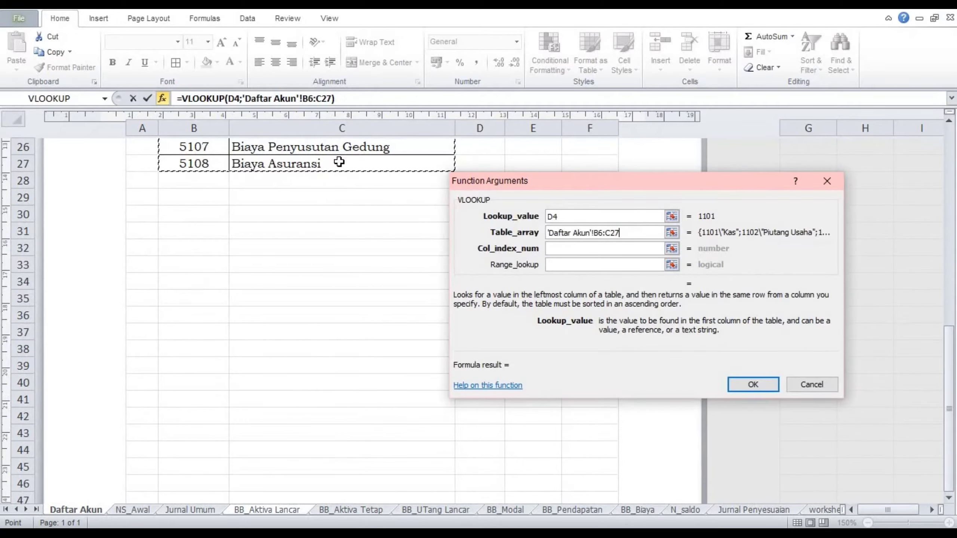
key(F4)
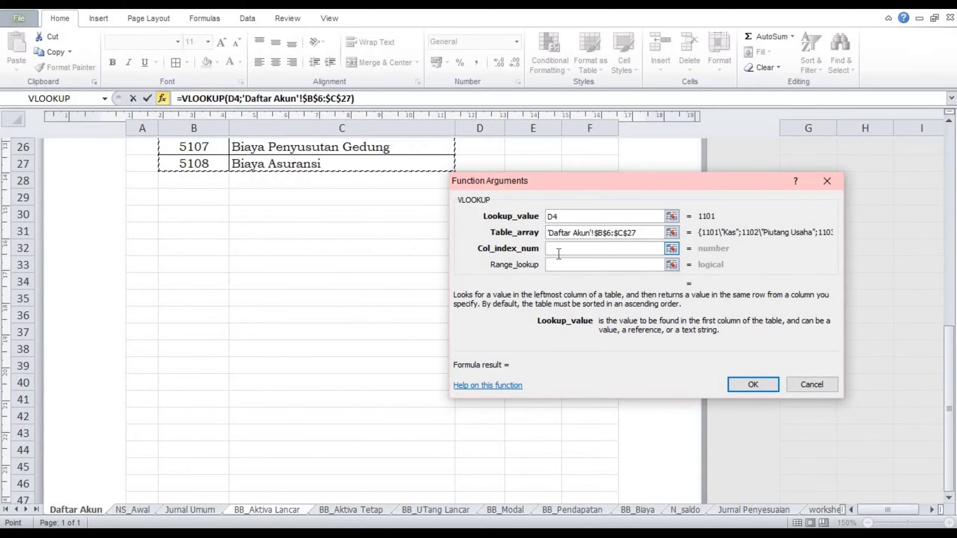
drag(952, 331, 952, 300)
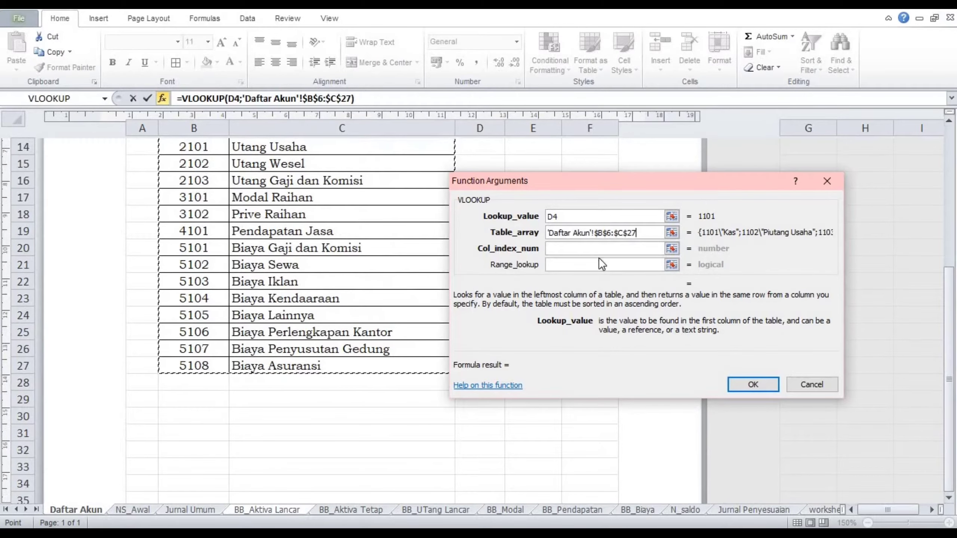
Complete the VLOOKUP with column index 2 and range lookup false, and confirm the formula.
click(590, 249)
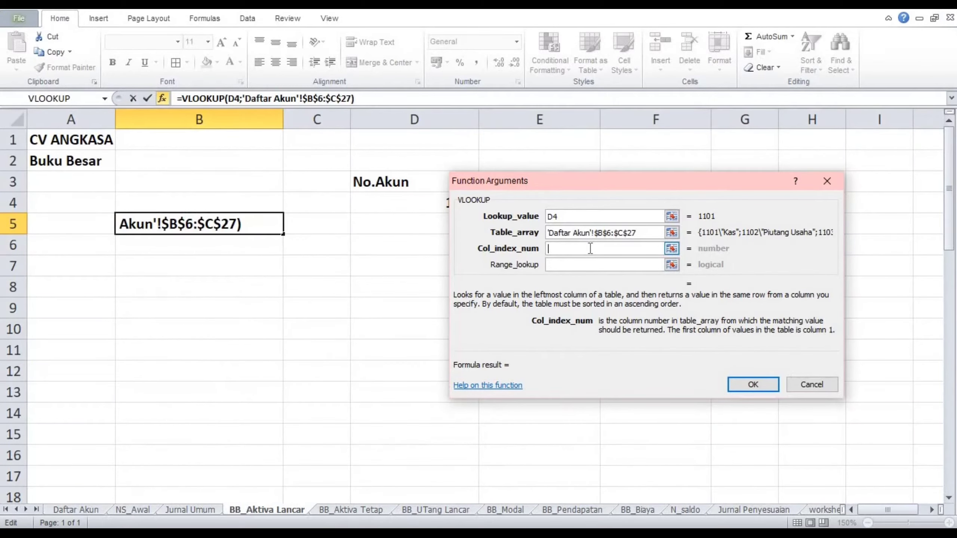
text(2)
click(582, 266)
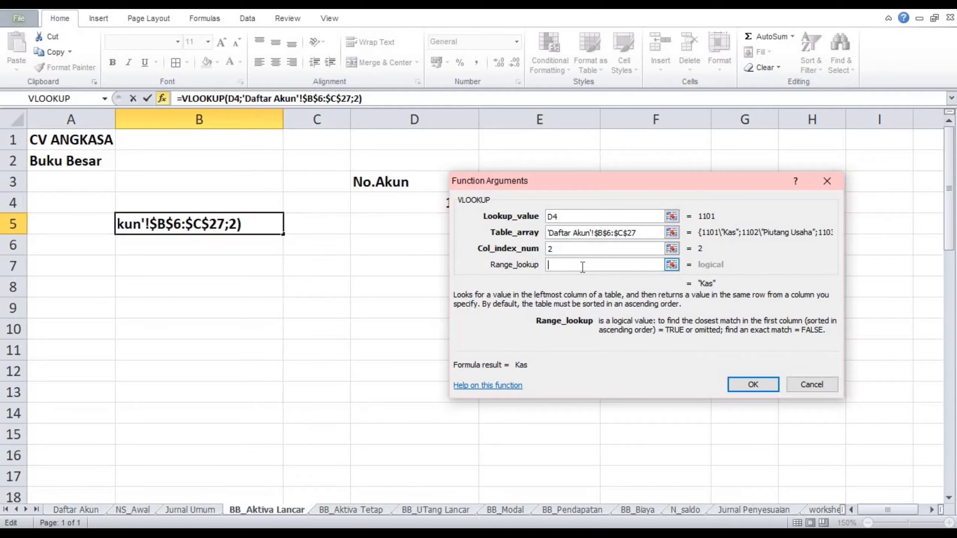
text(false)
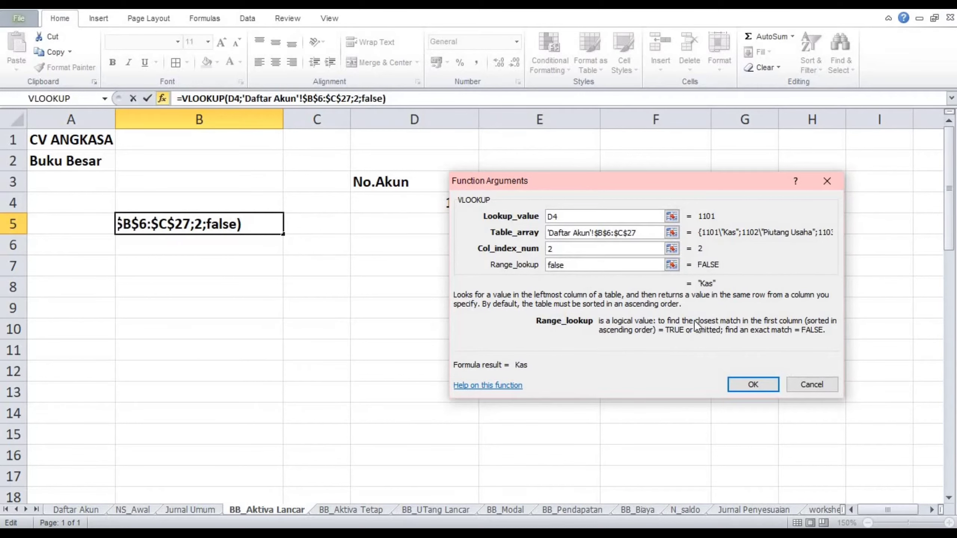
click(746, 384)
click(328, 298)
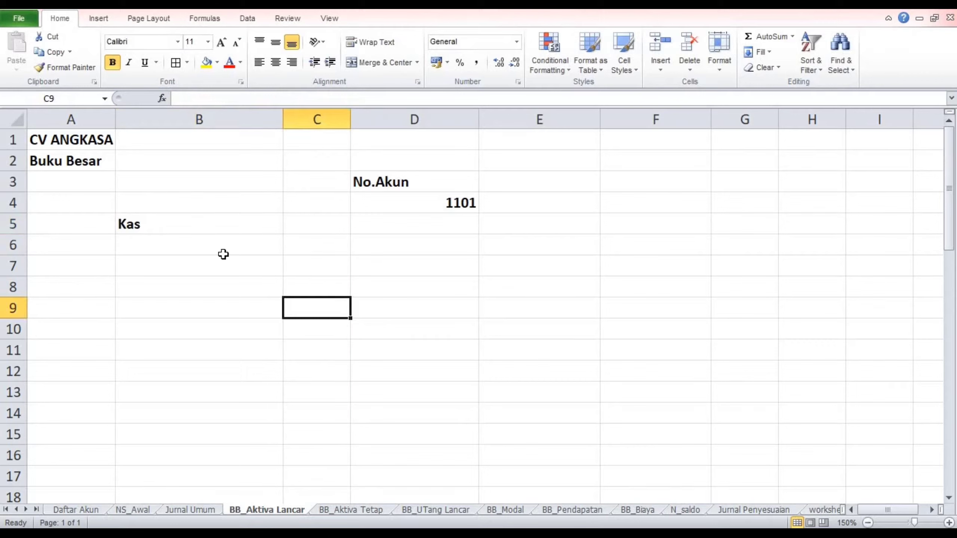
Copy the header row A6:E6 from the Jurnal Umum sheet to A6 of BB_Aktiva Lancar.
click(183, 253)
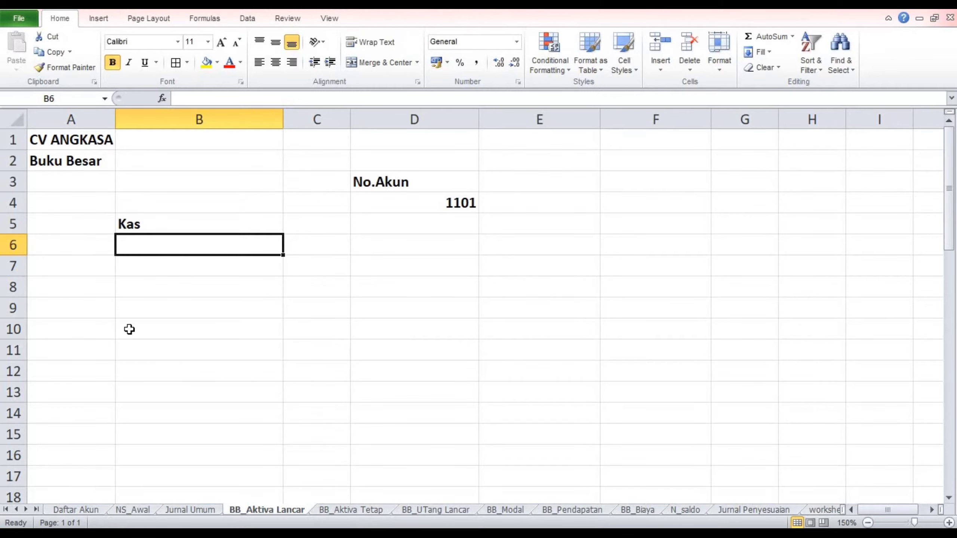
click(196, 510)
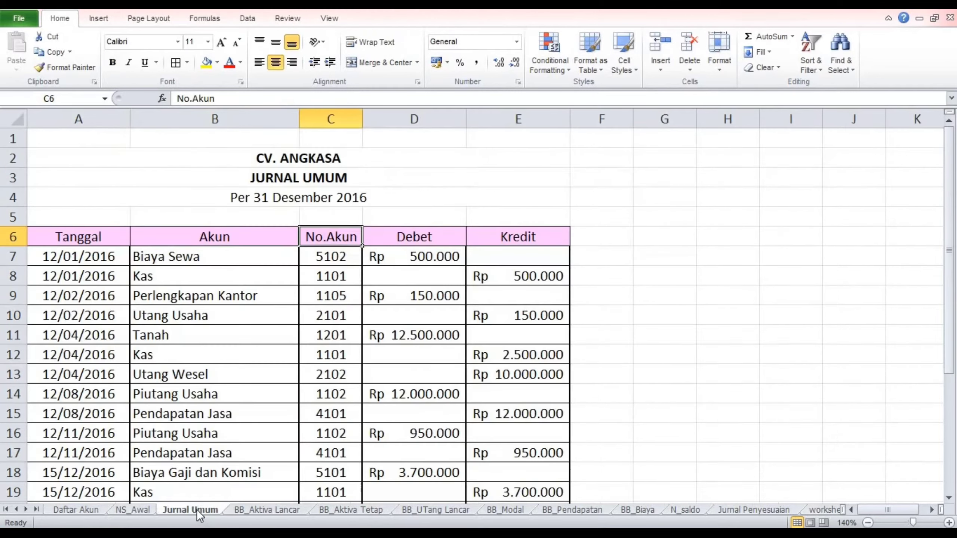
drag(96, 242, 486, 236)
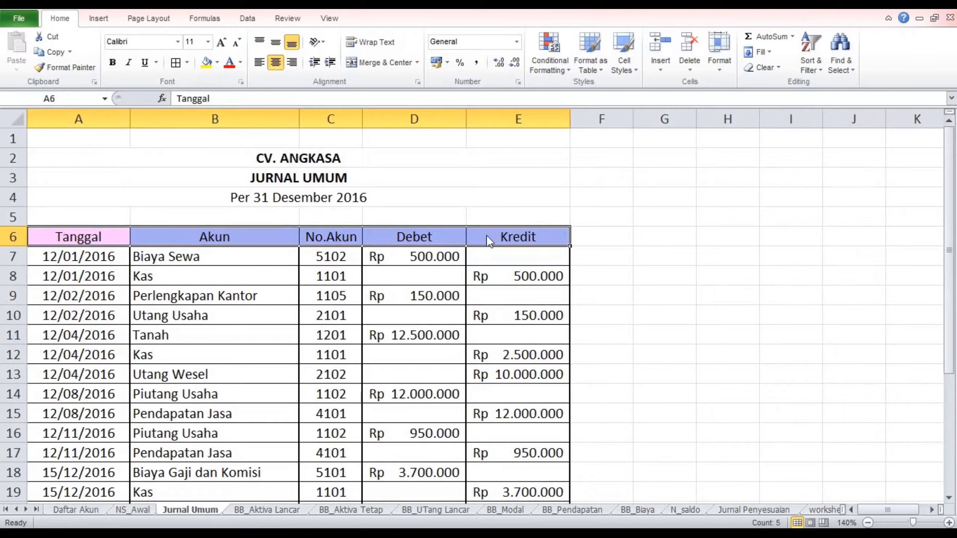
key(ctrl+c)
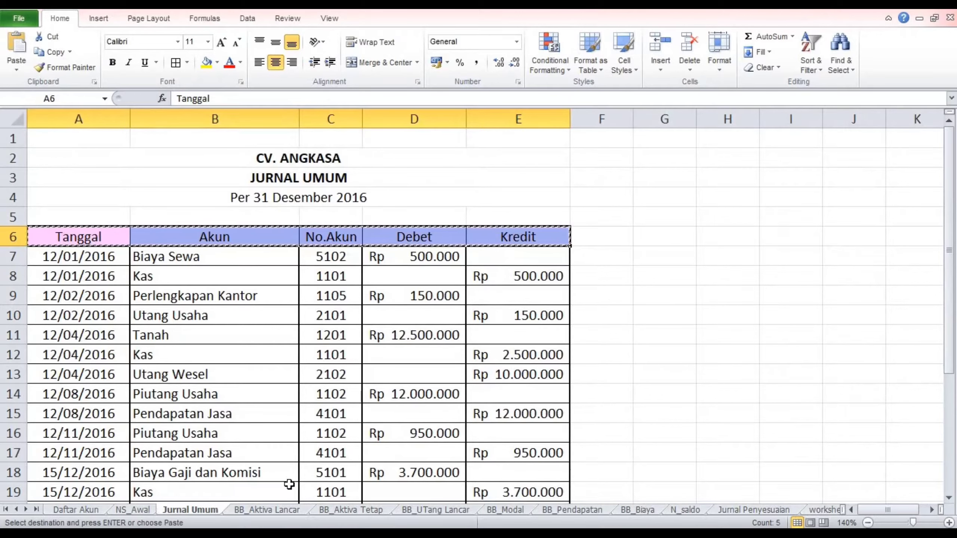
click(290, 509)
click(78, 245)
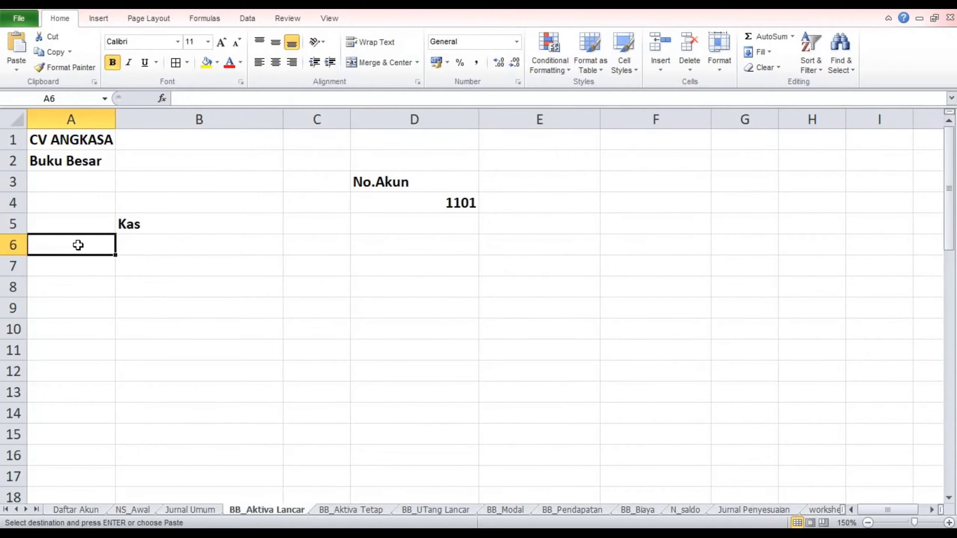
key(ctrl+v)
key(ctrl)
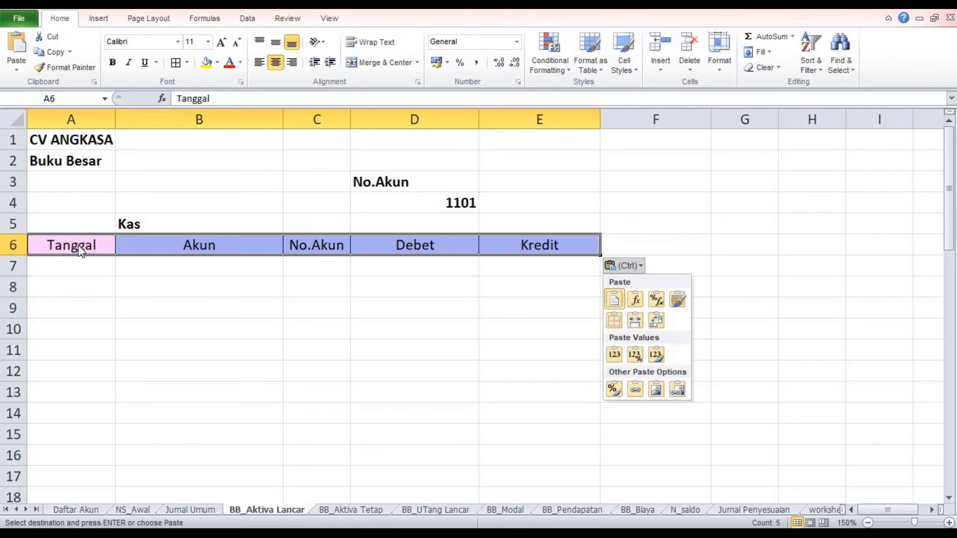
click(331, 343)
click(438, 313)
Copy the Kredit header into F6 and change its text to Saldo.
click(653, 246)
click(583, 244)
key(ctrl+c)
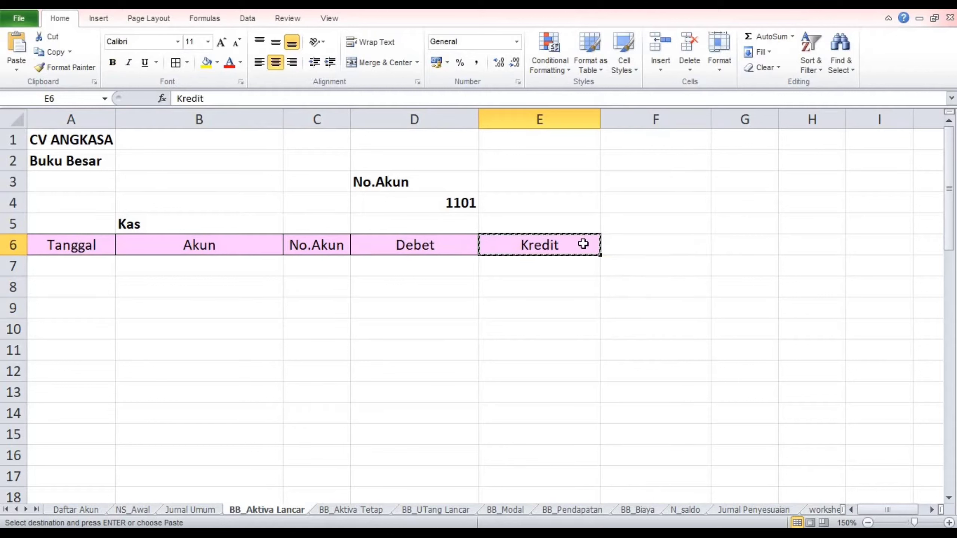
click(625, 244)
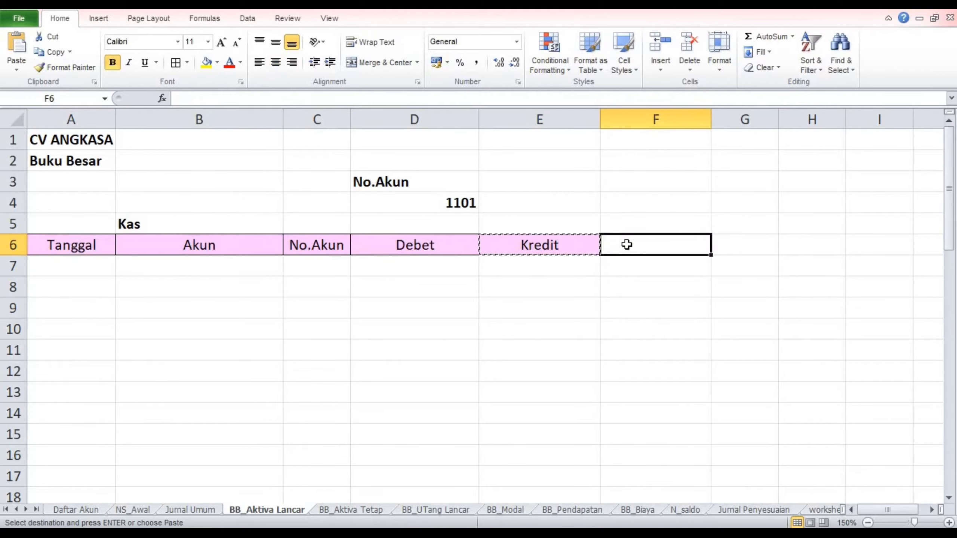
key(ctrl+v)
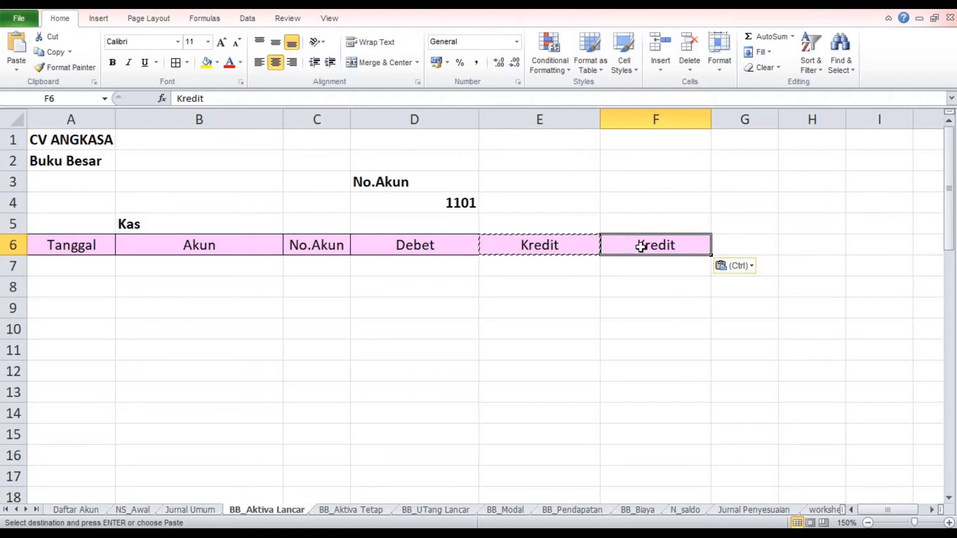
double_click(640, 245)
double_click(640, 245)
text(Saldo)
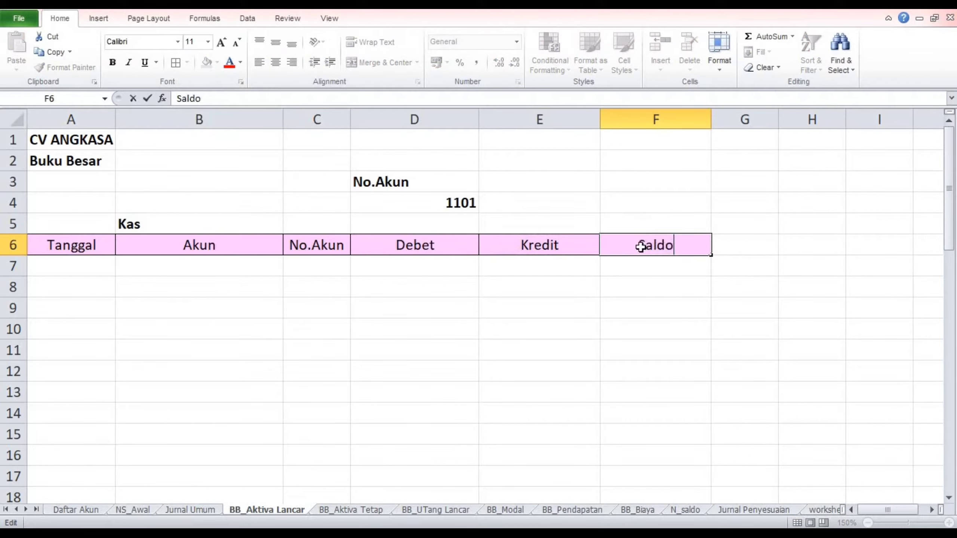
key(Return)
click(643, 291)
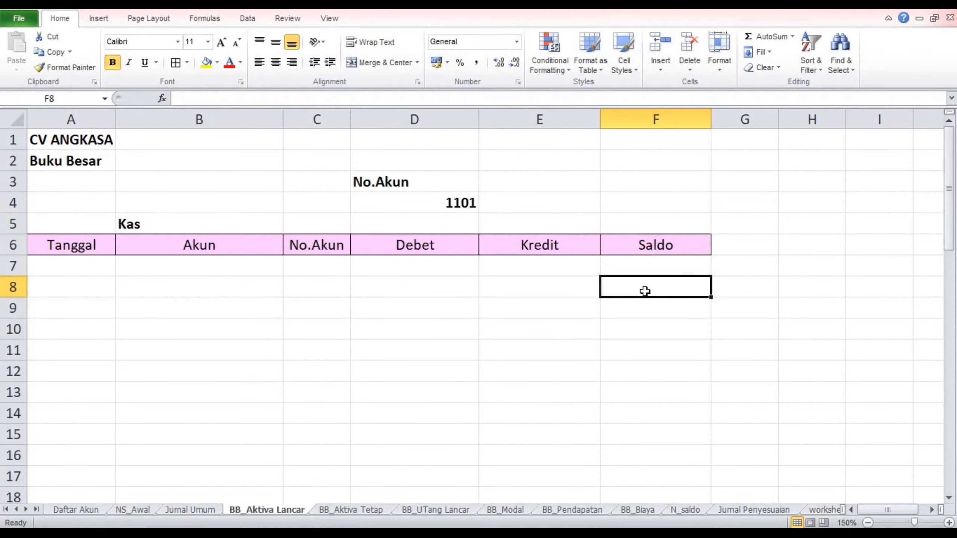
Start an Advanced Filter from cell B7 and set its action to copy to another location.
click(200, 265)
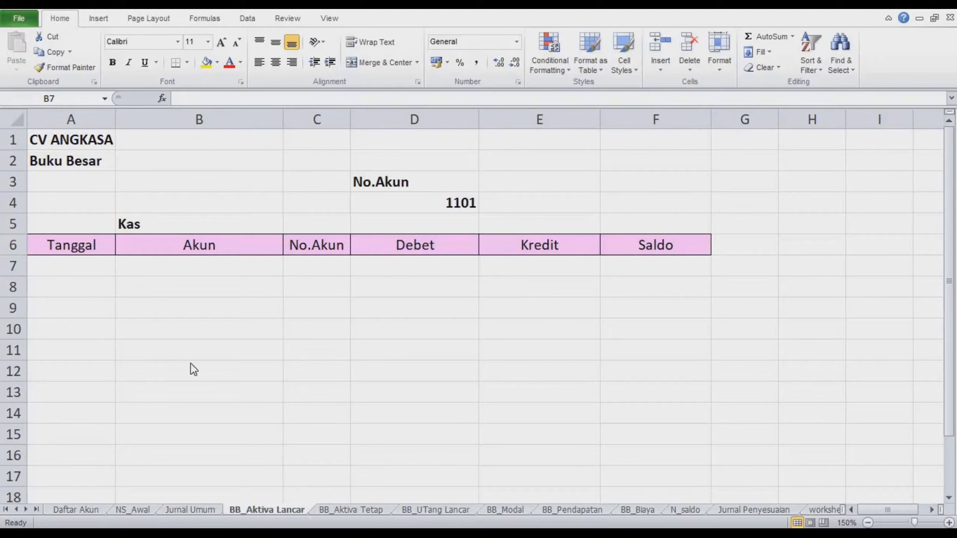
click(190, 265)
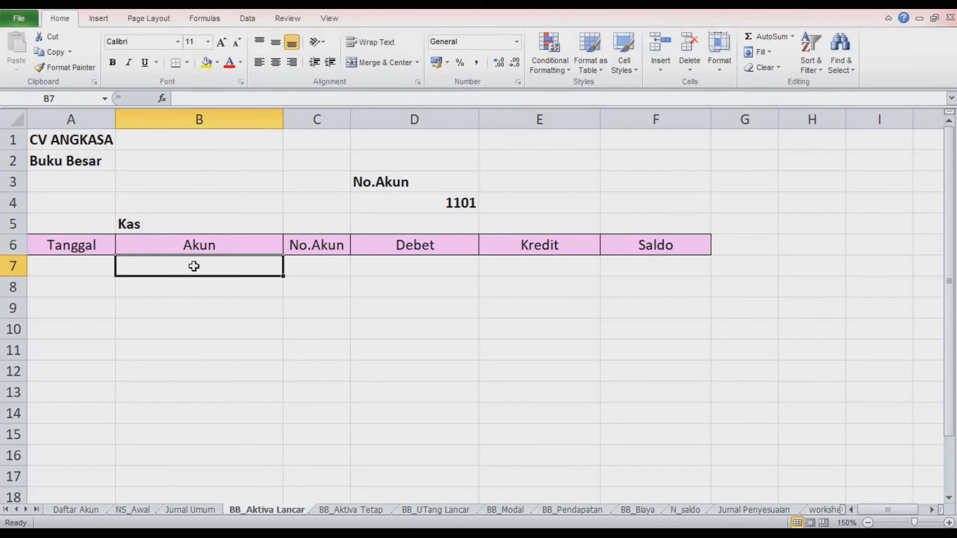
click(255, 22)
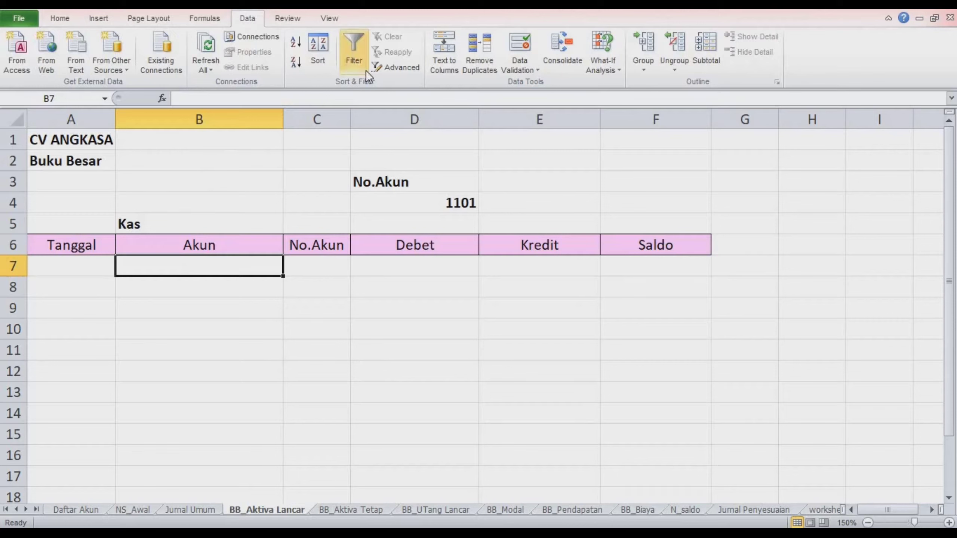
click(408, 72)
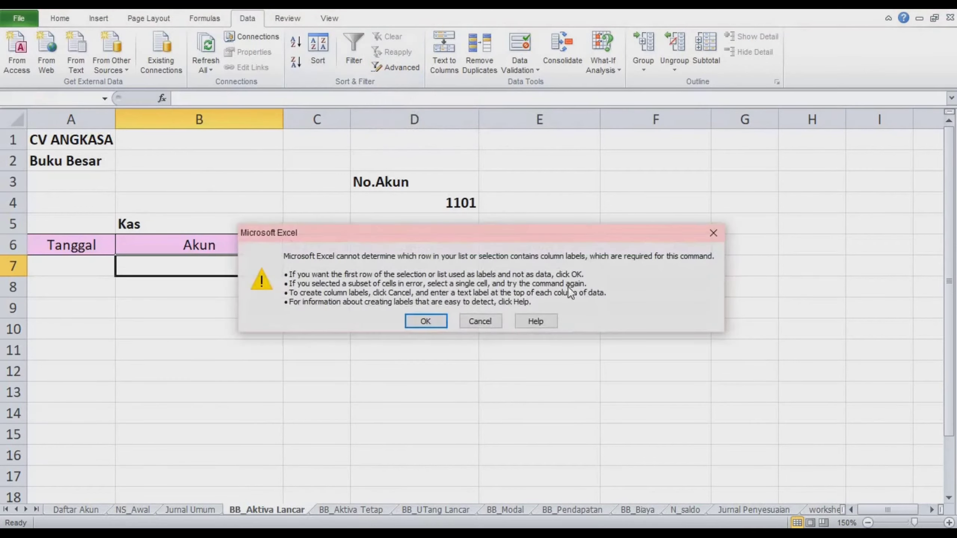
click(430, 319)
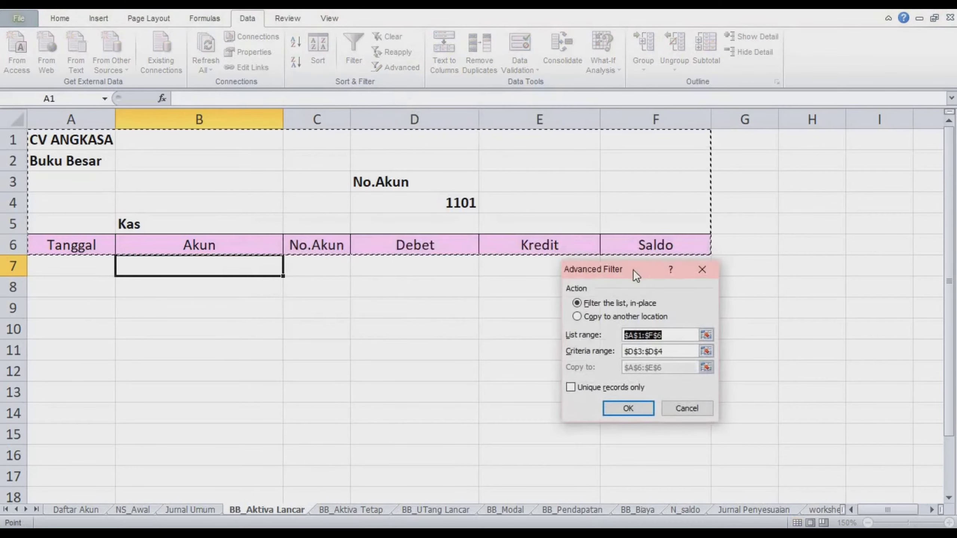
drag(633, 271, 580, 279)
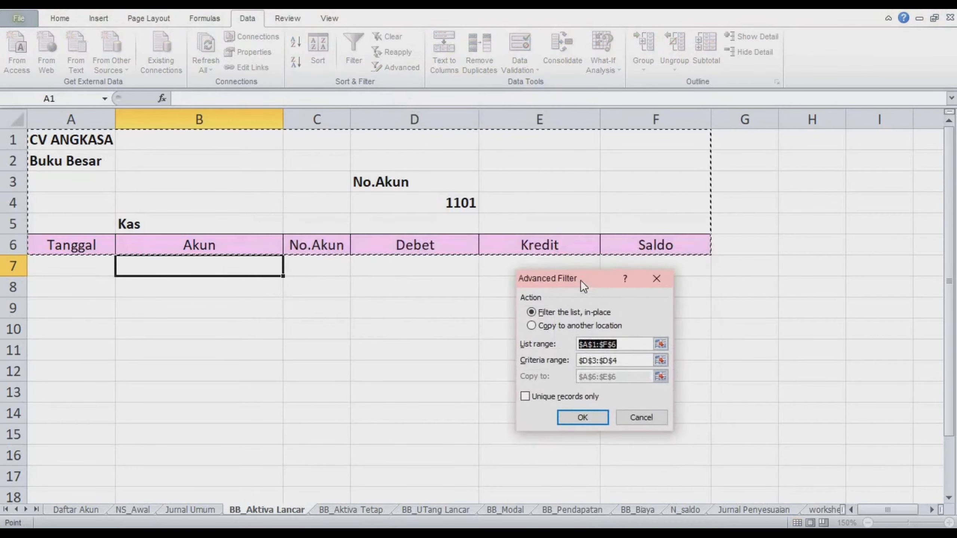
click(525, 326)
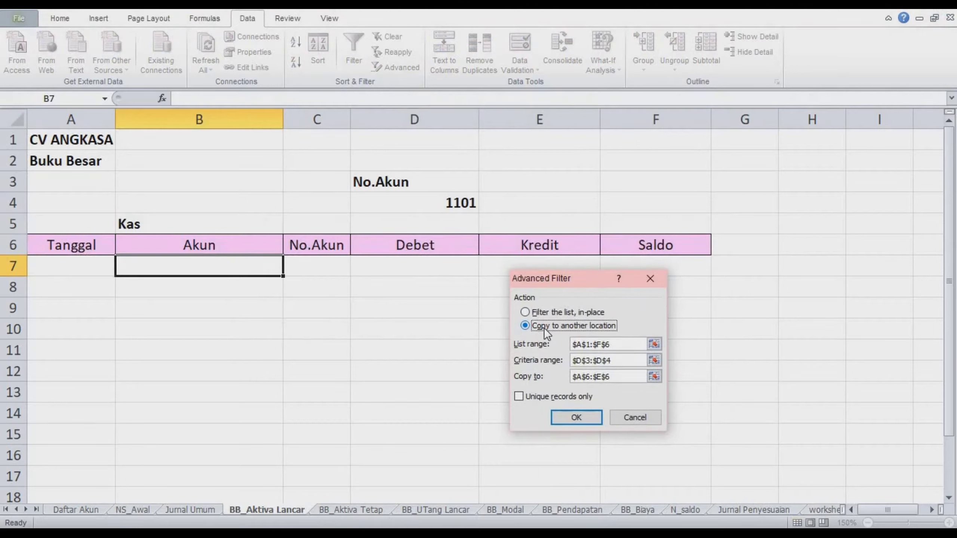
Clear the prefilled list range, criteria range and copy-to range of the Advanced Filter.
key(Tab)
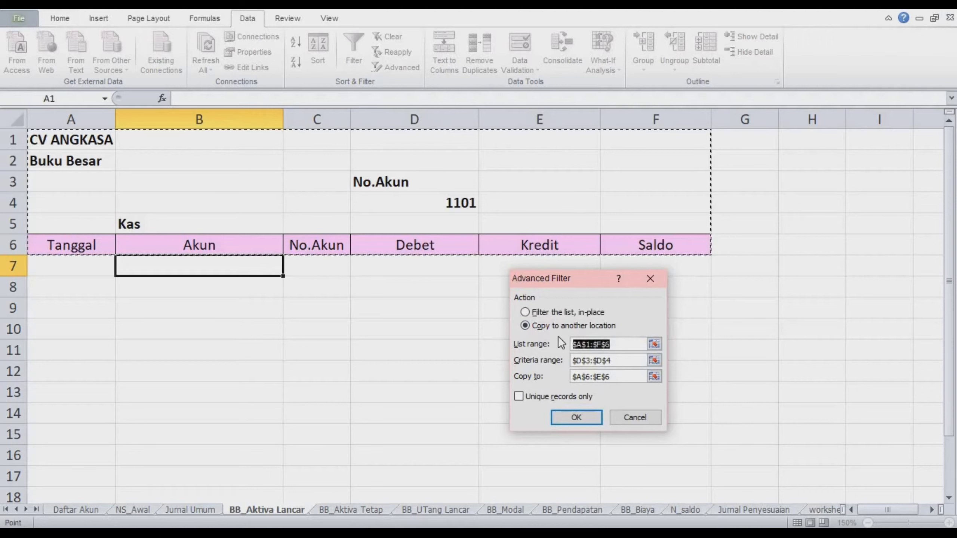
key(BackSpace)
key(Tab)
key(BackSpace)
key(Tab)
drag(610, 376, 570, 375)
key(BackSpace)
Set the Advanced Filter's list range to $A$6:$E$27 on the Jurnal Umum sheet.
click(580, 346)
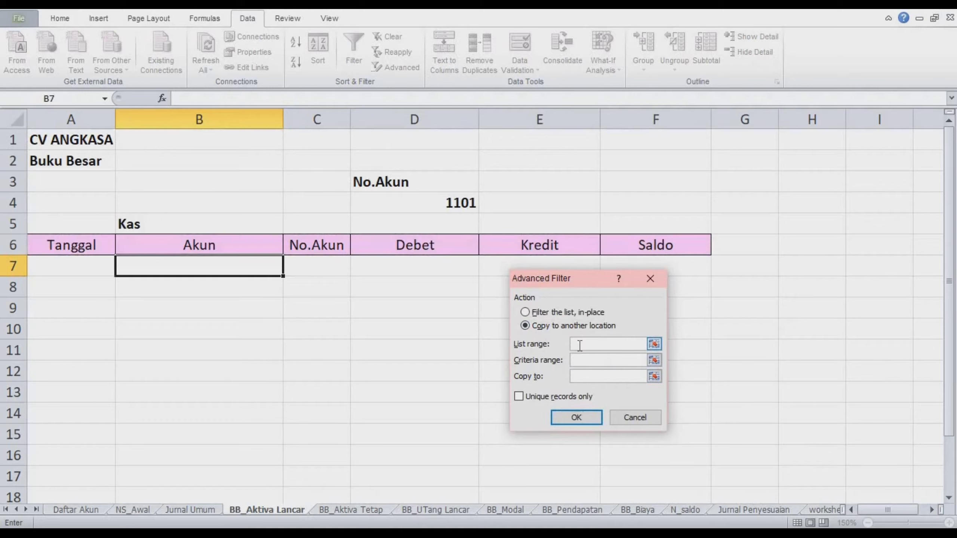
click(212, 510)
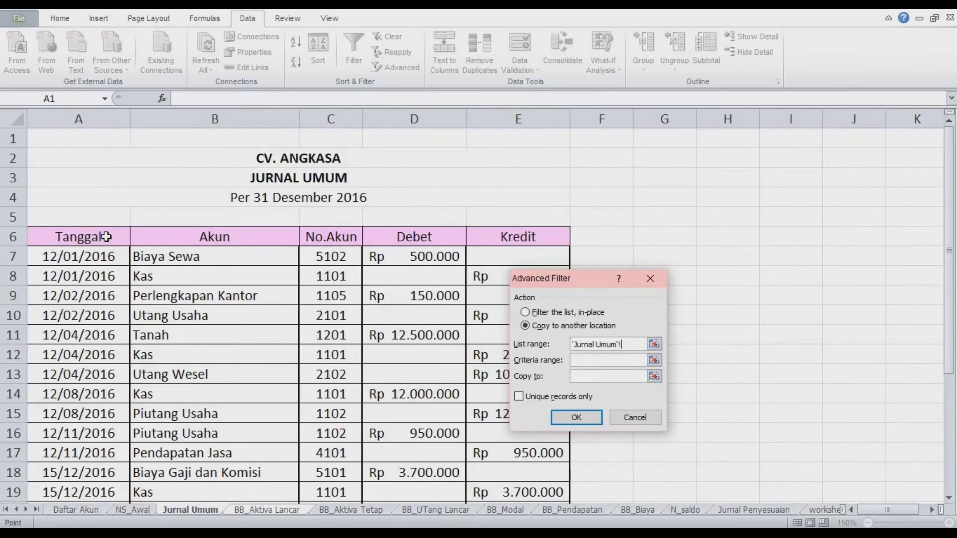
drag(106, 237, 564, 457)
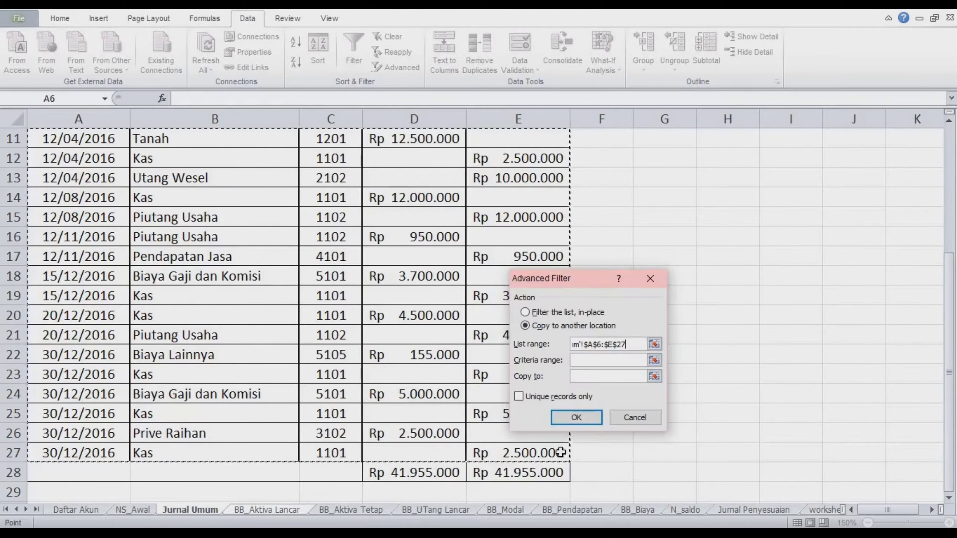
Set the criteria range to D3:D4 and the copy-to range to headers A6:E6 on BB_Aktiva Lancar, and run the filter.
click(608, 360)
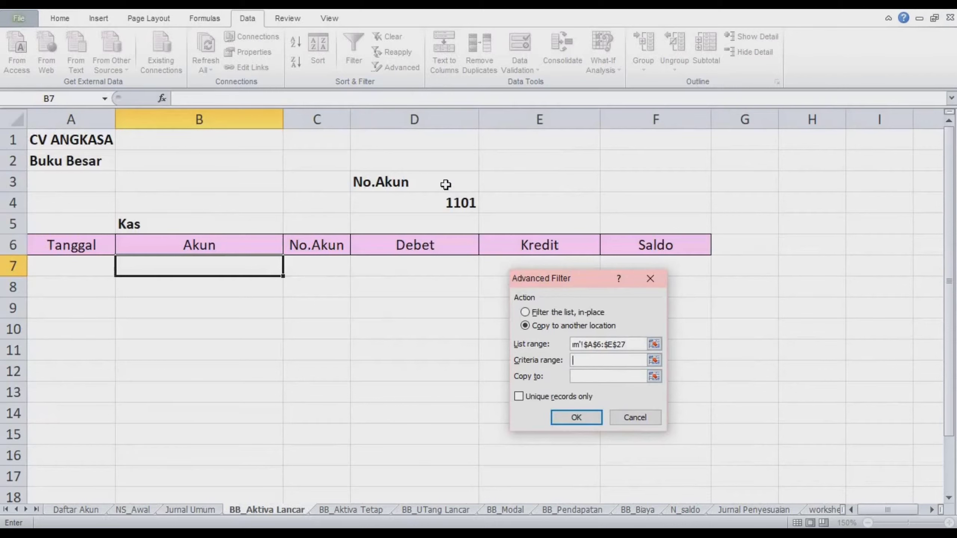
drag(446, 185, 445, 203)
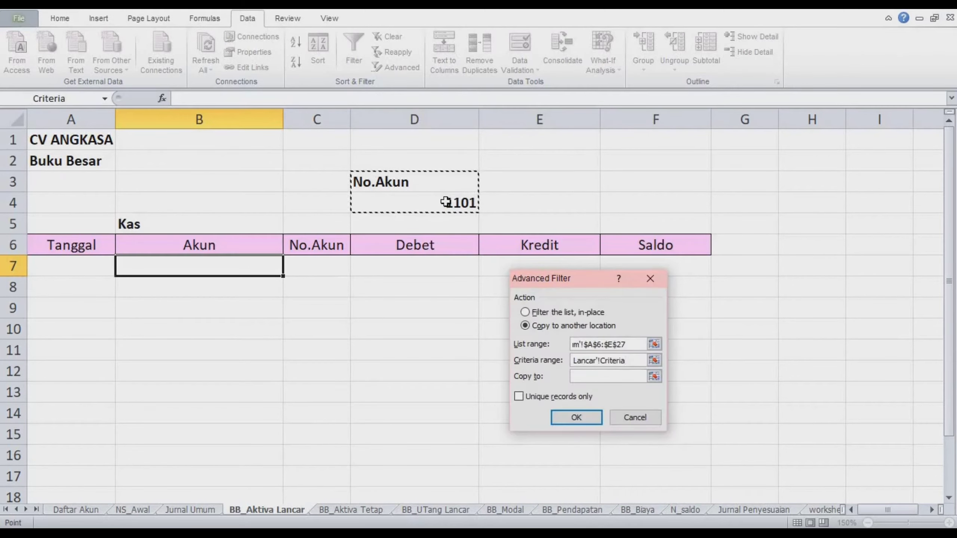
click(604, 378)
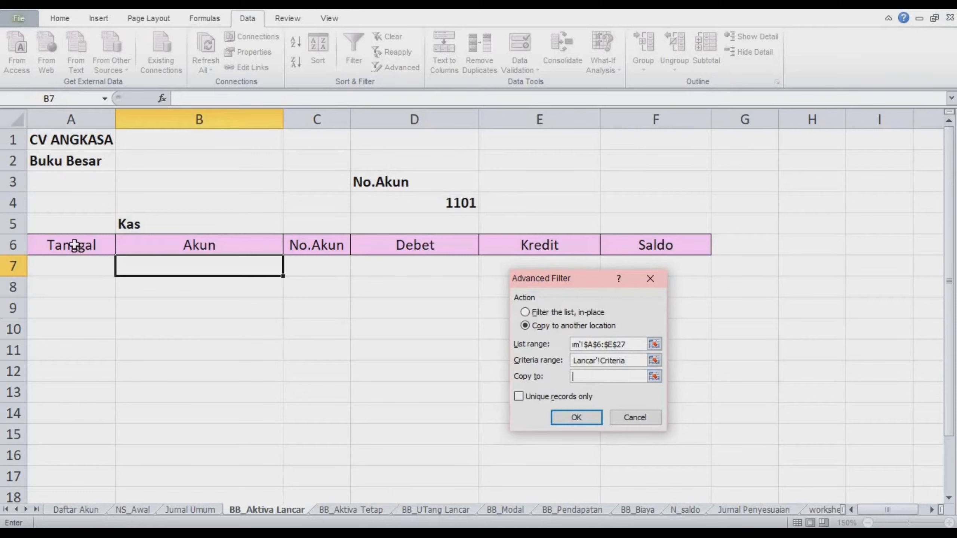
drag(74, 245, 525, 245)
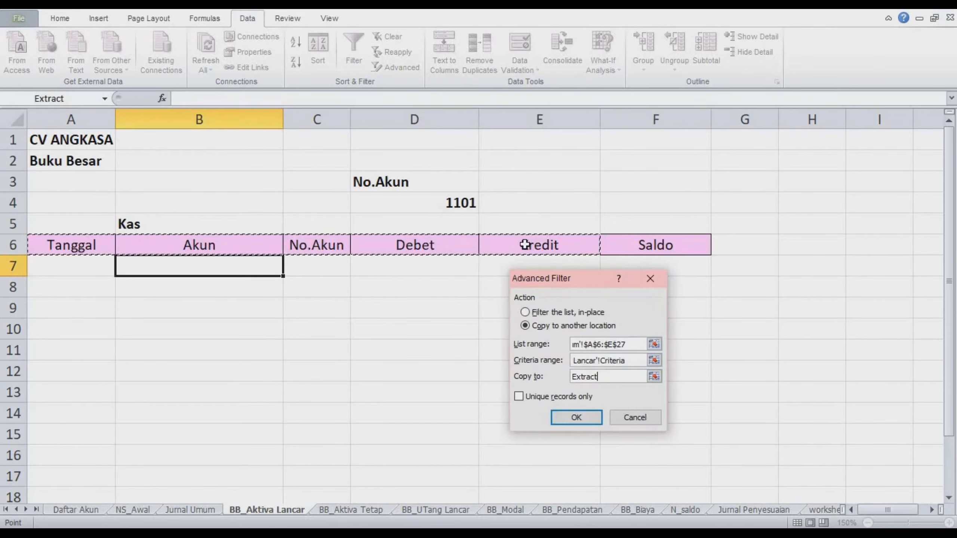
click(589, 419)
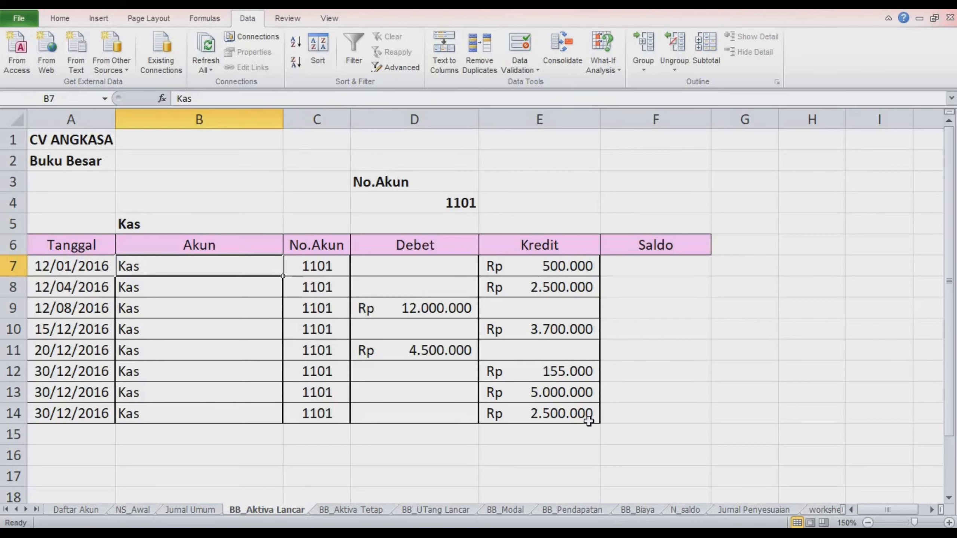
Apply all borders to the Saldo column cells F7:F14.
click(649, 400)
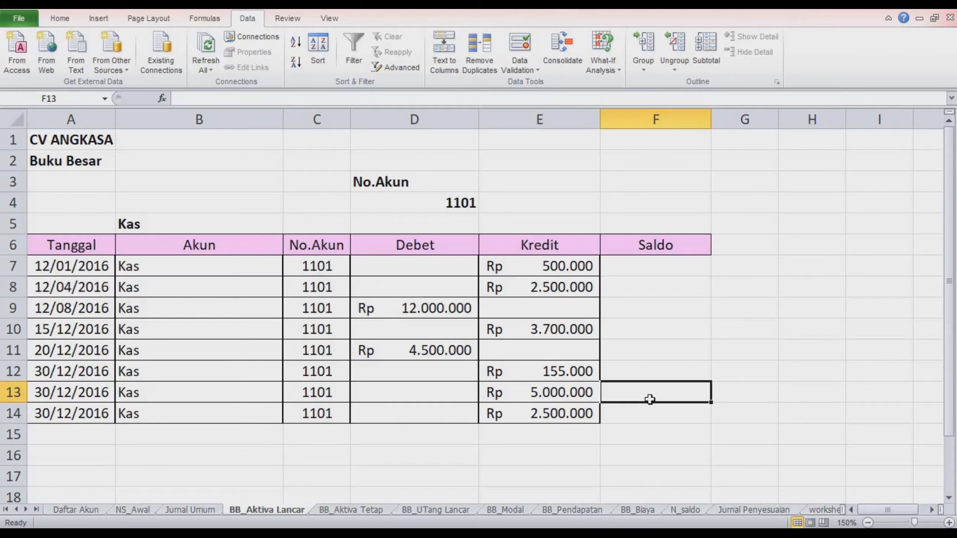
click(666, 263)
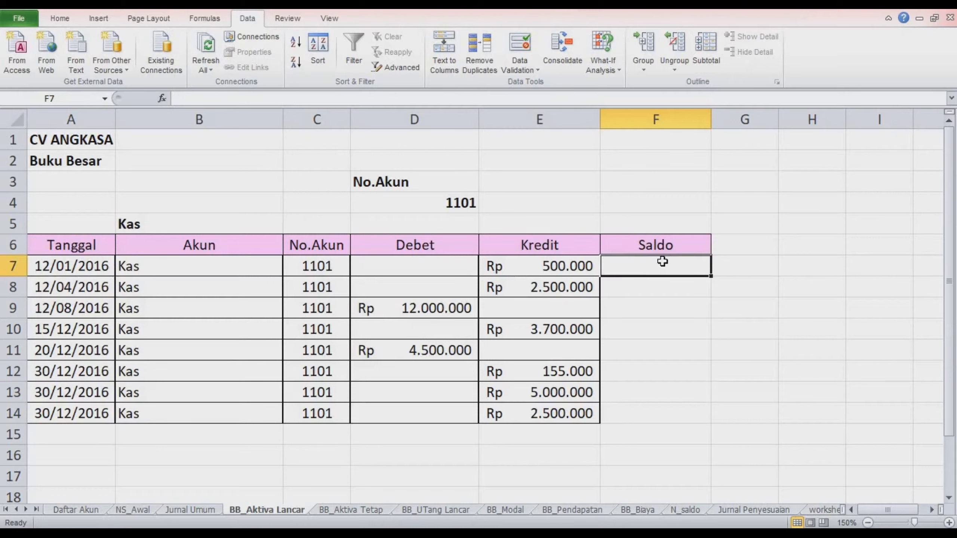
drag(666, 263, 656, 408)
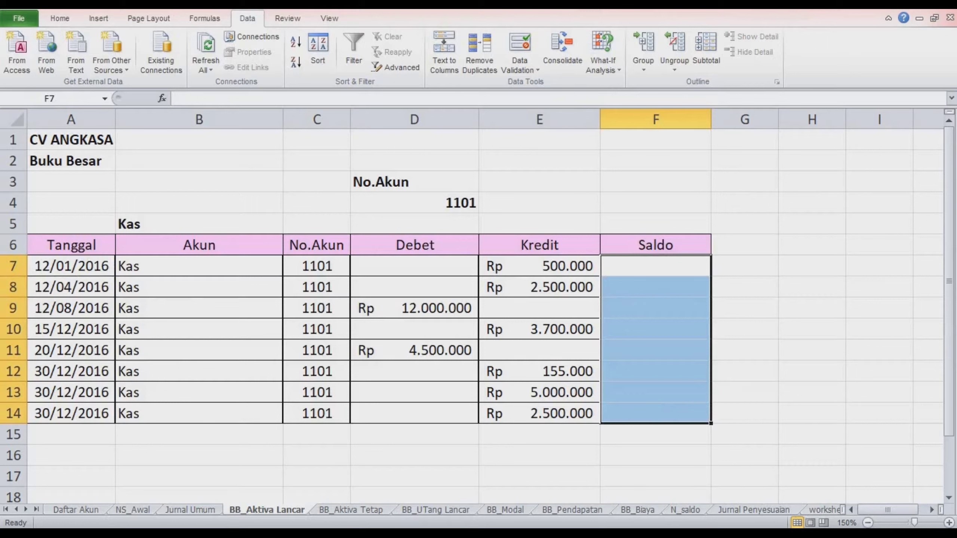
click(60, 18)
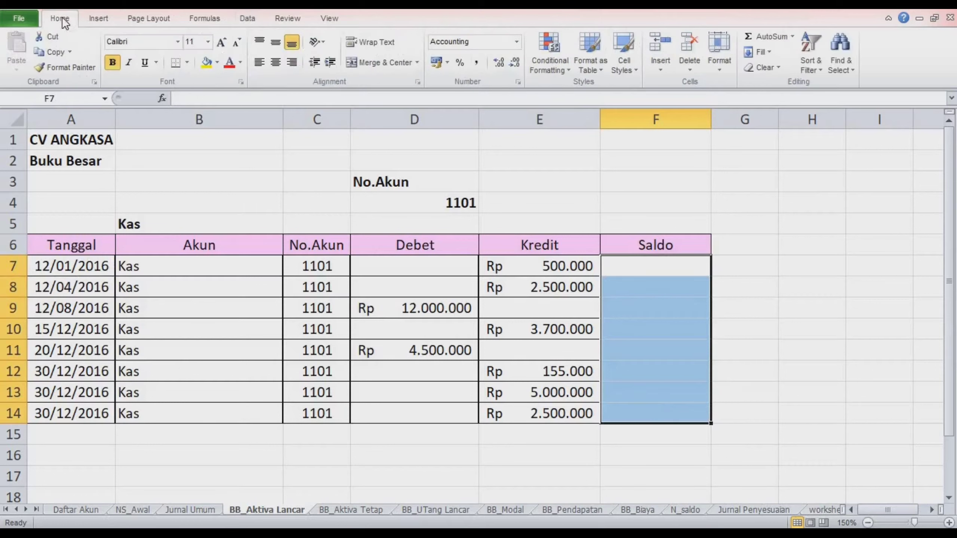
click(187, 62)
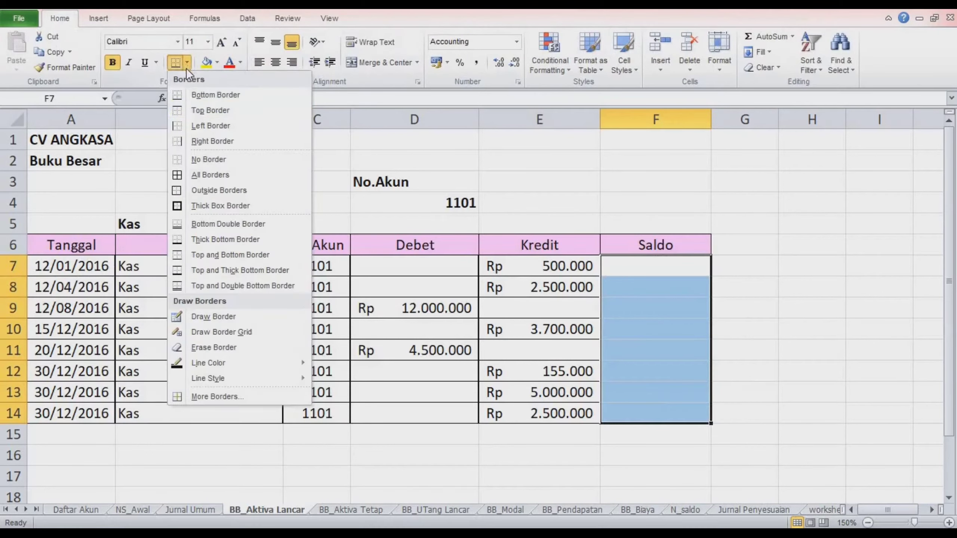
click(191, 173)
click(476, 250)
click(640, 355)
Enter the label Saldo Awal in cell D5.
click(423, 223)
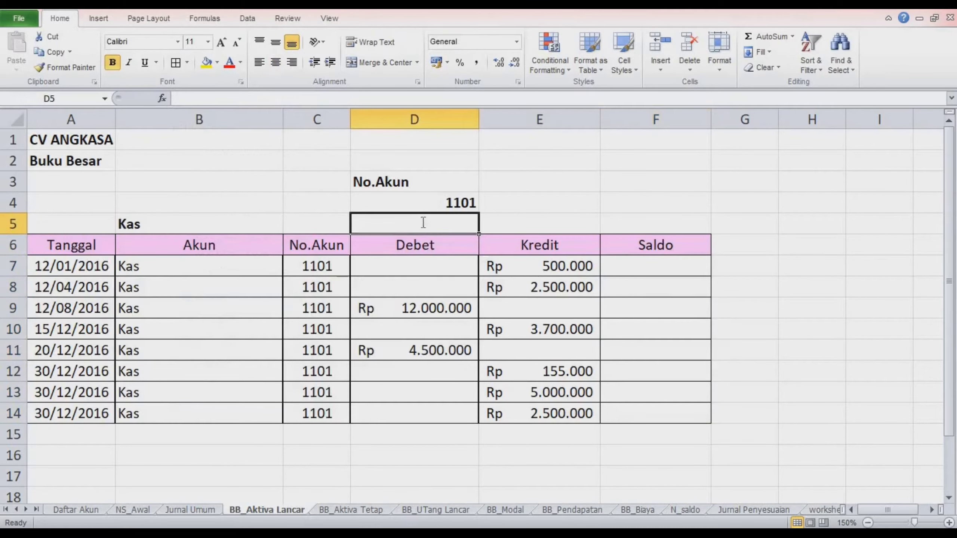
text(Saldo Awal)
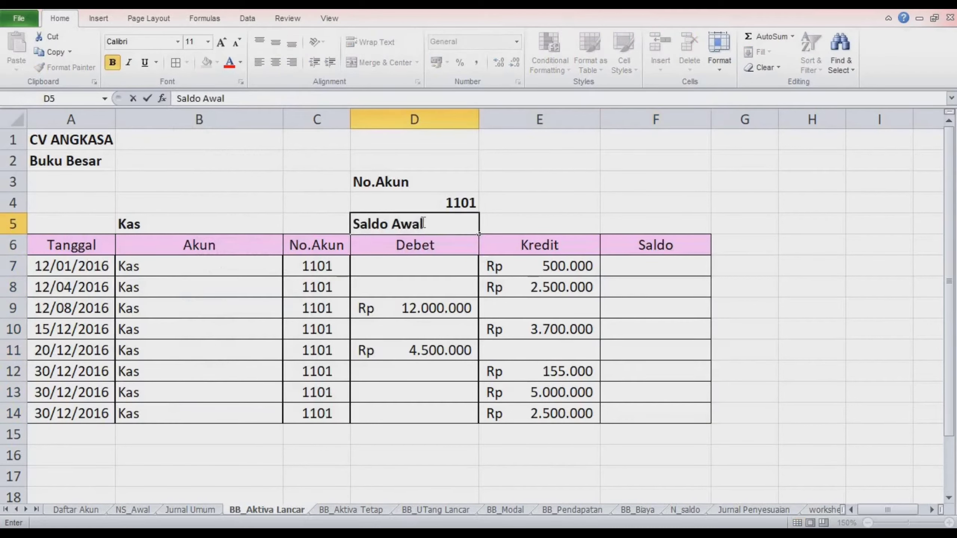
key(Tab)
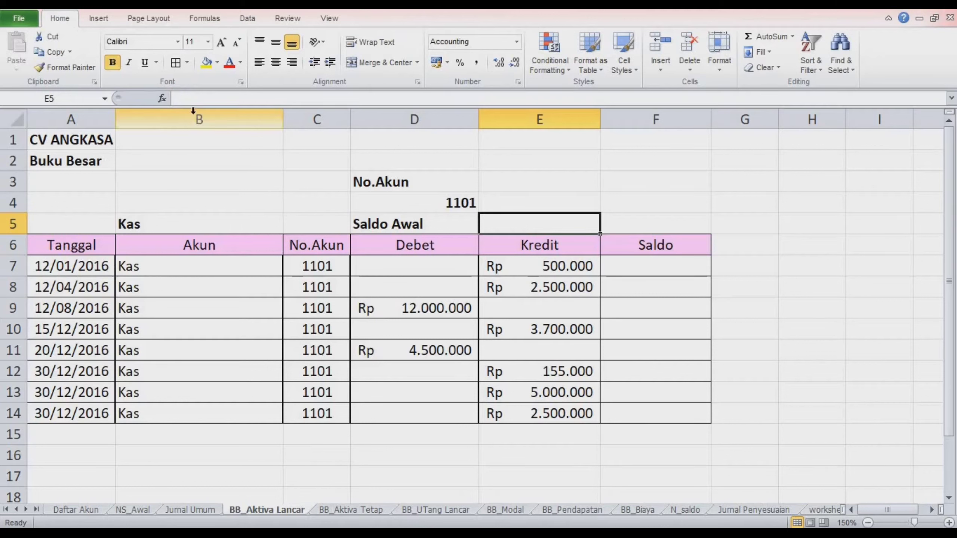
Start a VLOOKUP formula in cell E5 beside Saldo Awal, with D4 as the lookup value.
text(=)
click(164, 102)
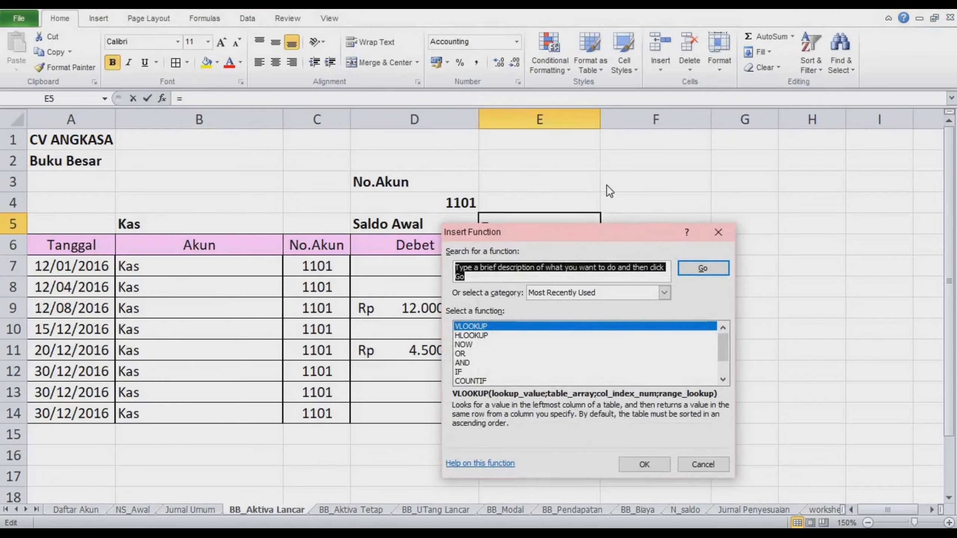
mouse_move(597, 235)
mouse_down()
mouse_move(597, 253)
mouse_move(585, 246)
mouse_up()
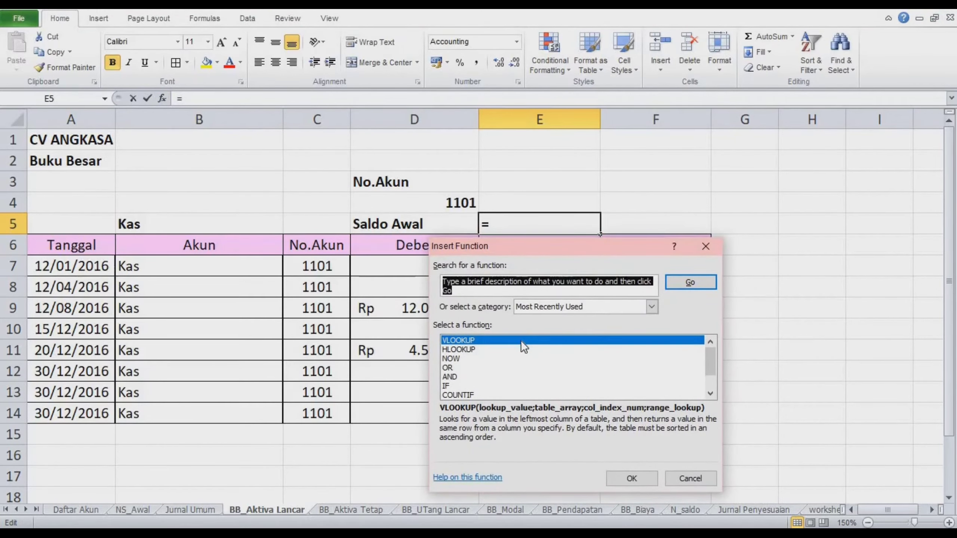
click(644, 476)
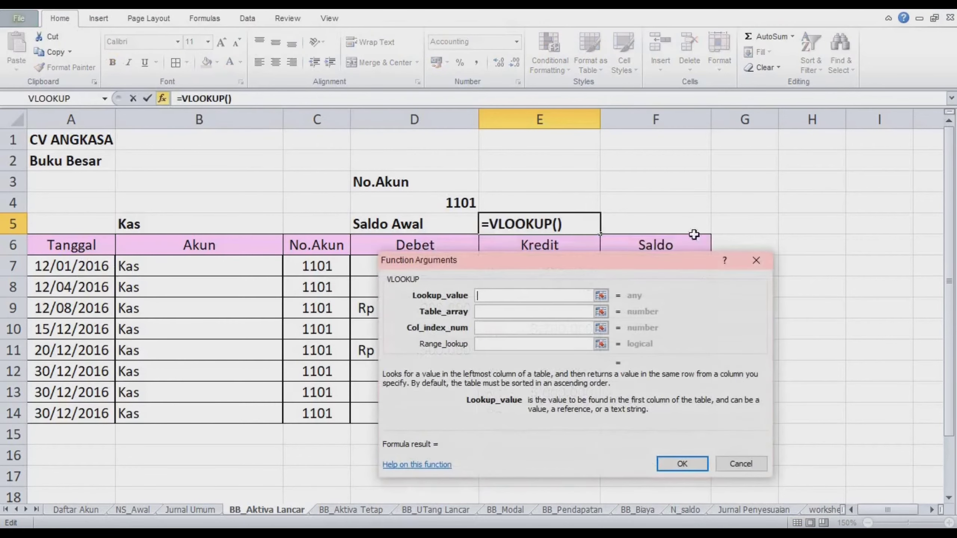
mouse_move(647, 275)
mouse_down()
mouse_move(647, 302)
mouse_move(644, 281)
mouse_up()
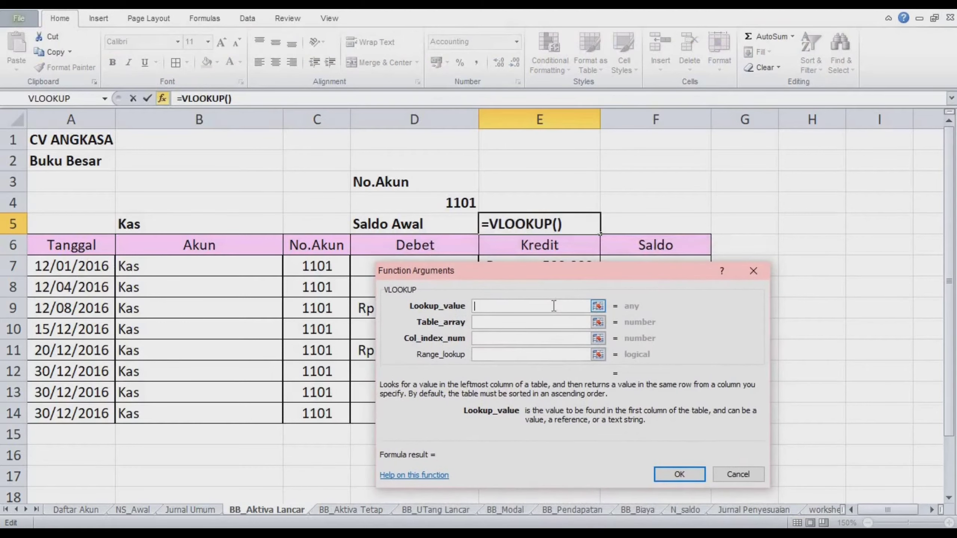
click(440, 204)
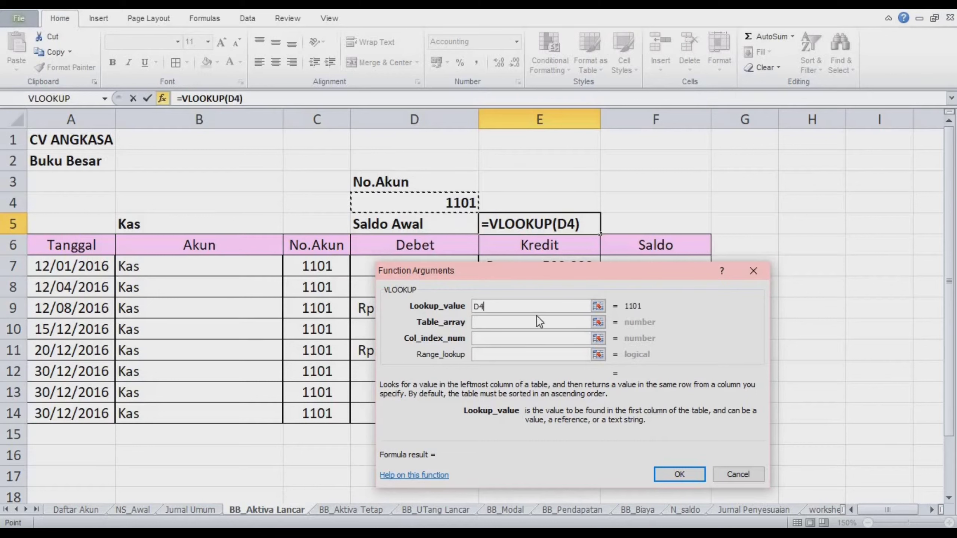
Set the VLOOKUP table array to the absolute range $B$7:$E$28 on the NS_Awal sheet.
click(511, 321)
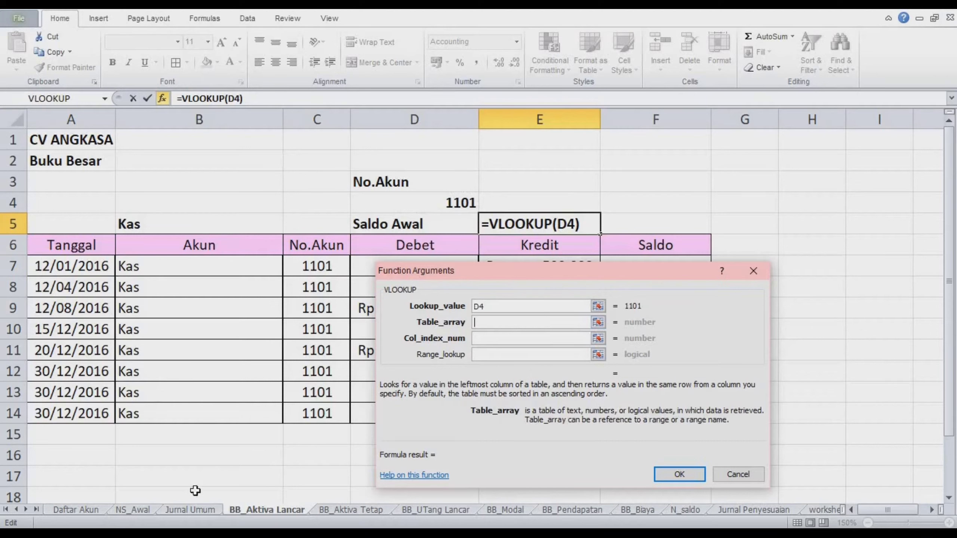
click(132, 510)
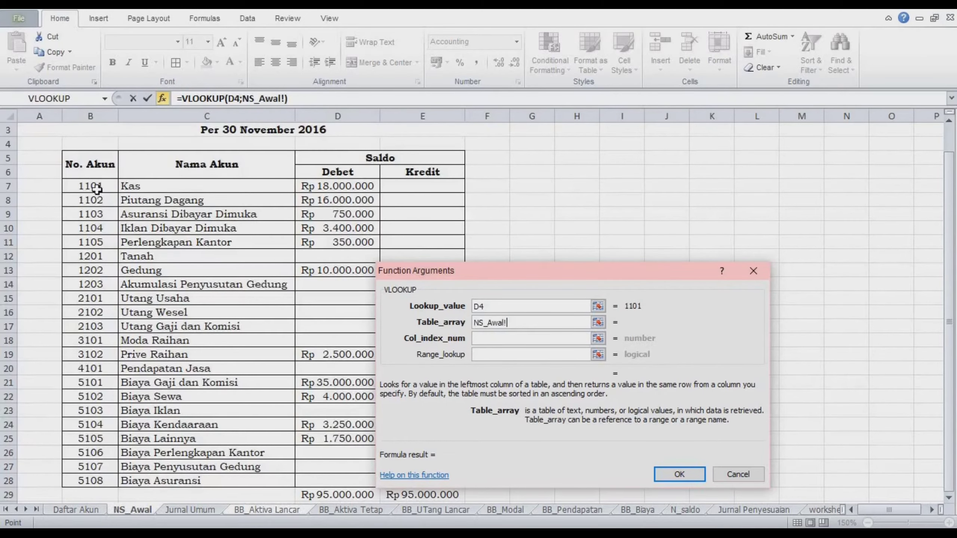
drag(97, 190, 430, 482)
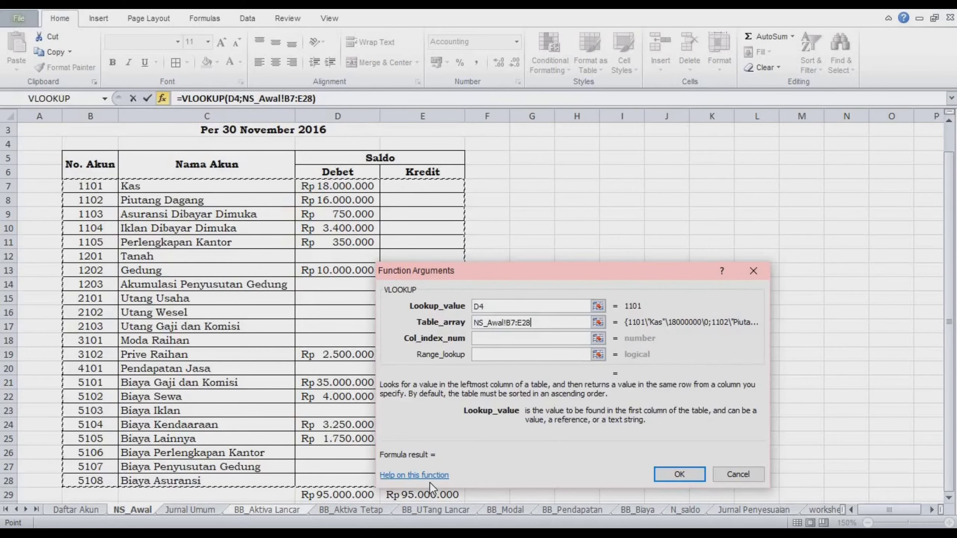
key(F4)
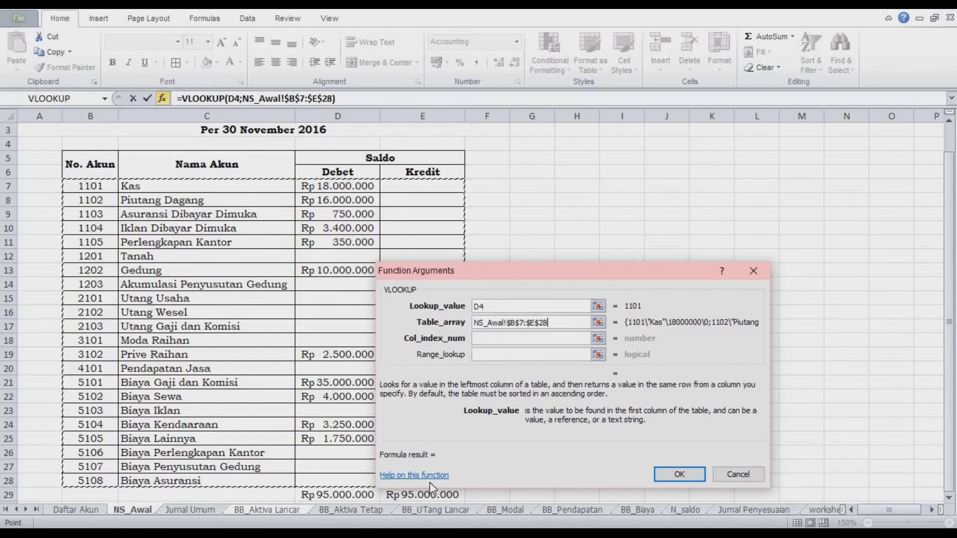
Set the VLOOKUP column index to 3 and range lookup to false, and complete the opening balance formula.
click(514, 339)
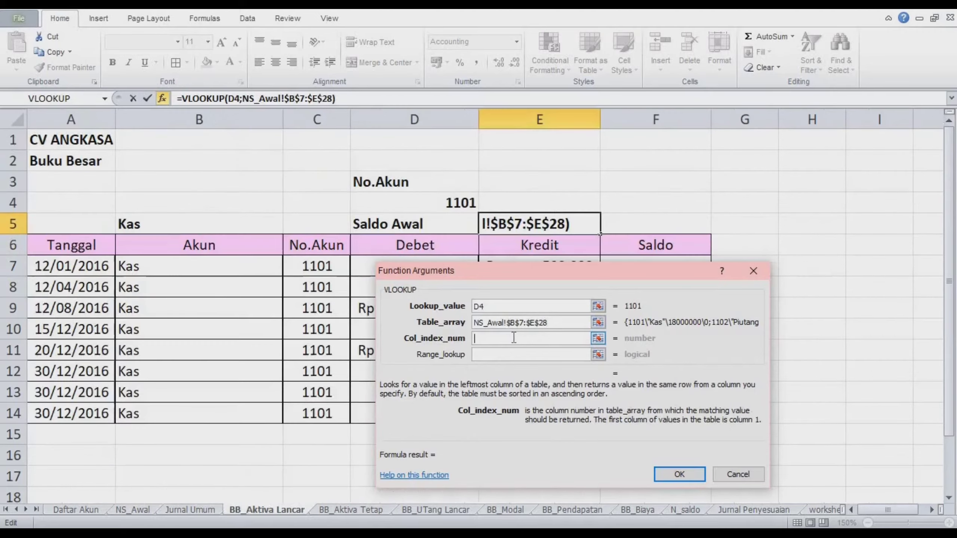
click(144, 513)
key(BackSpace)
key(BackSpace)
key(BackSpace)
key(BackSpace)
key(BackSpace)
key(BackSpace)
key(BackSpace)
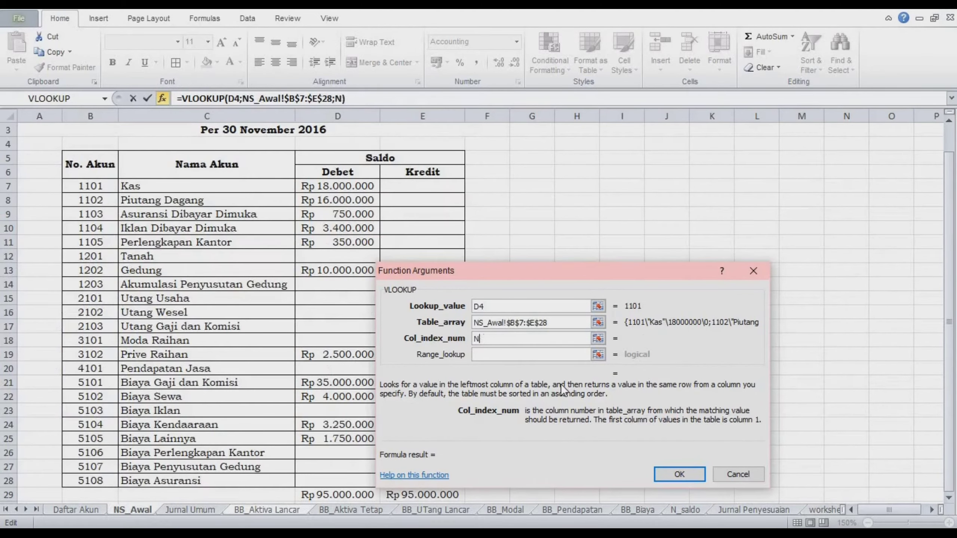
drag(552, 274, 654, 223)
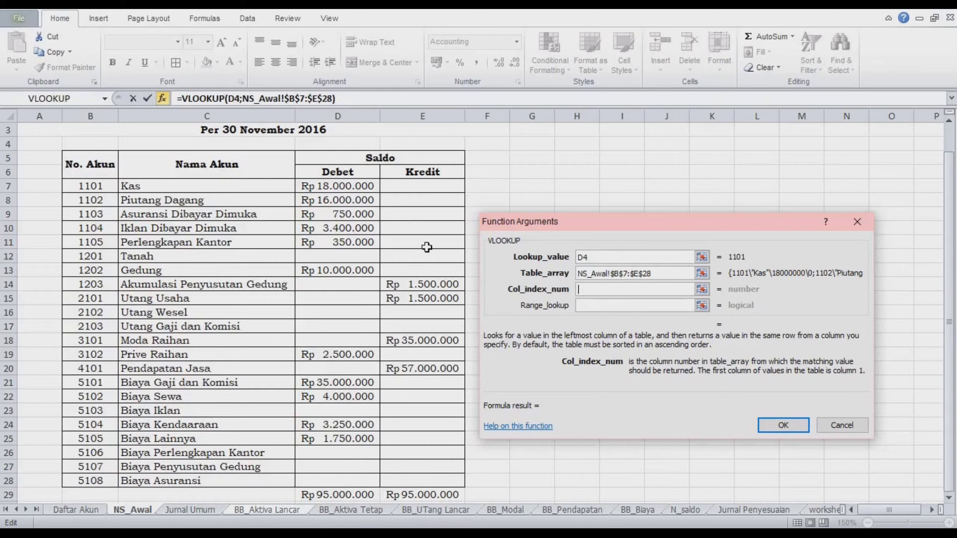
text(3)
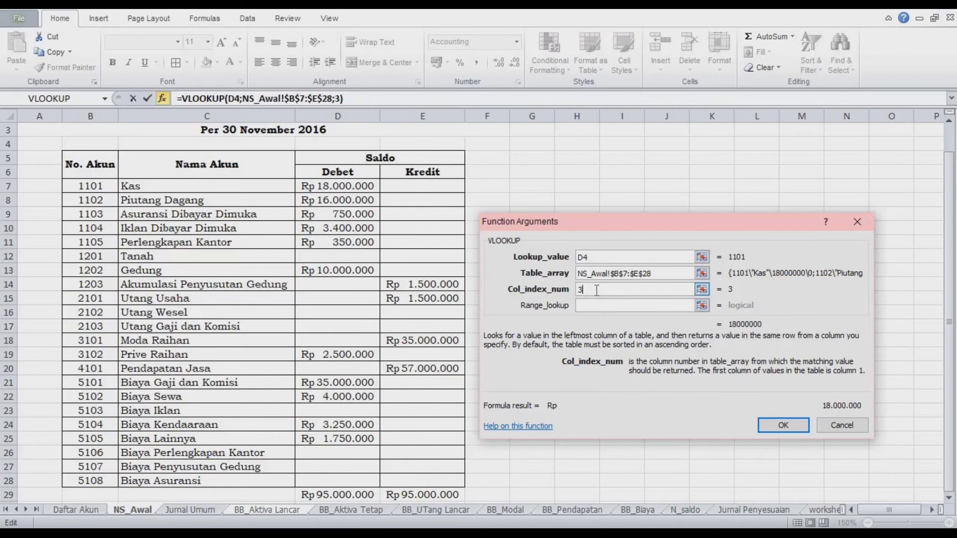
click(592, 306)
text(false)
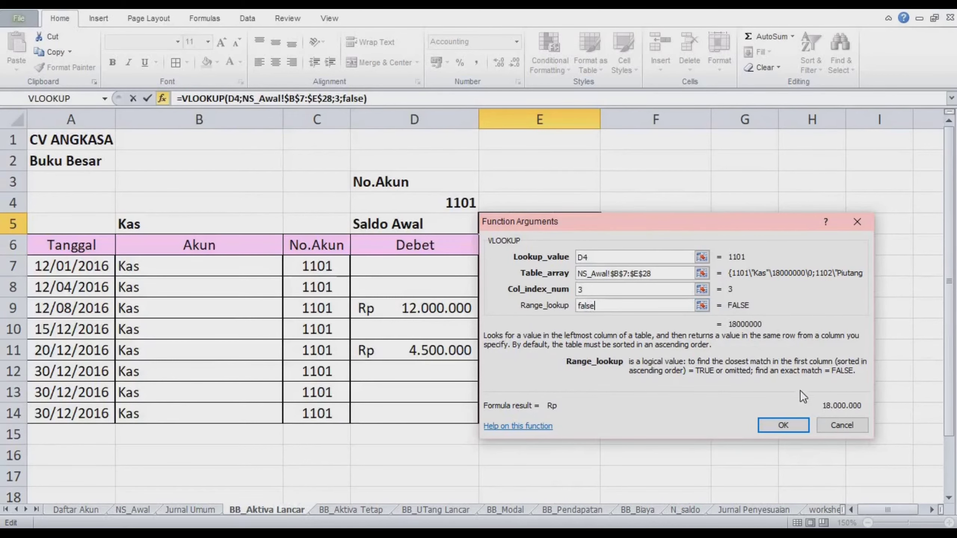
click(784, 424)
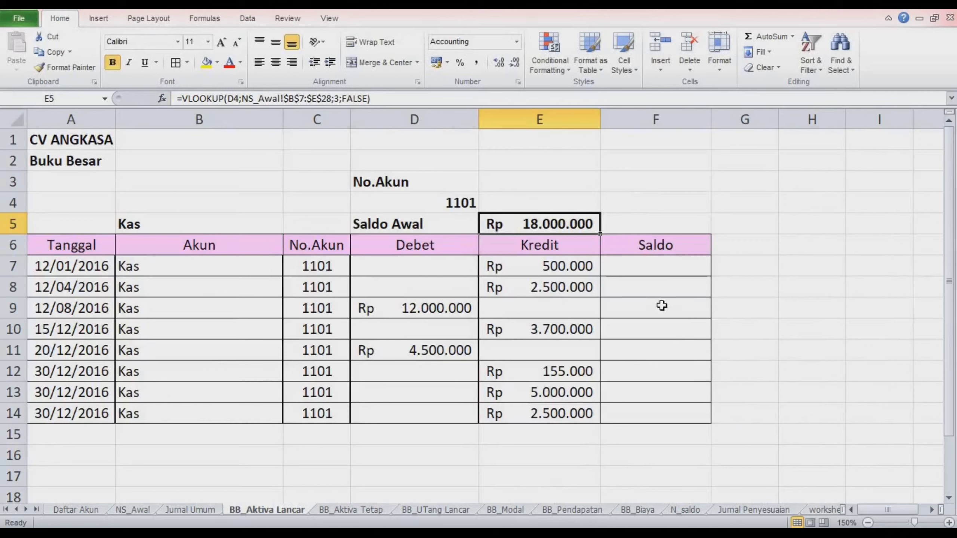
Enter the first running balance formula =E5+D7-E7 in Saldo cell F7.
click(649, 267)
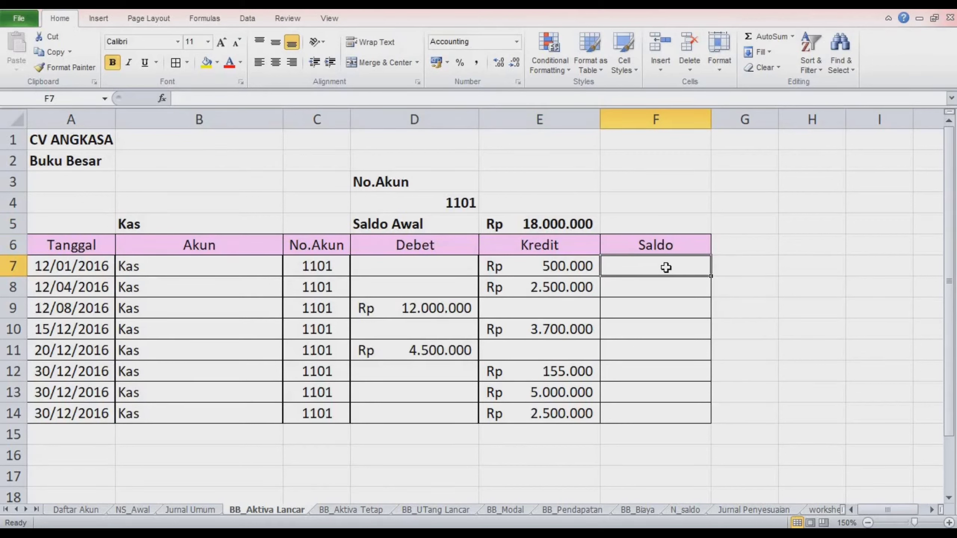
text(=)
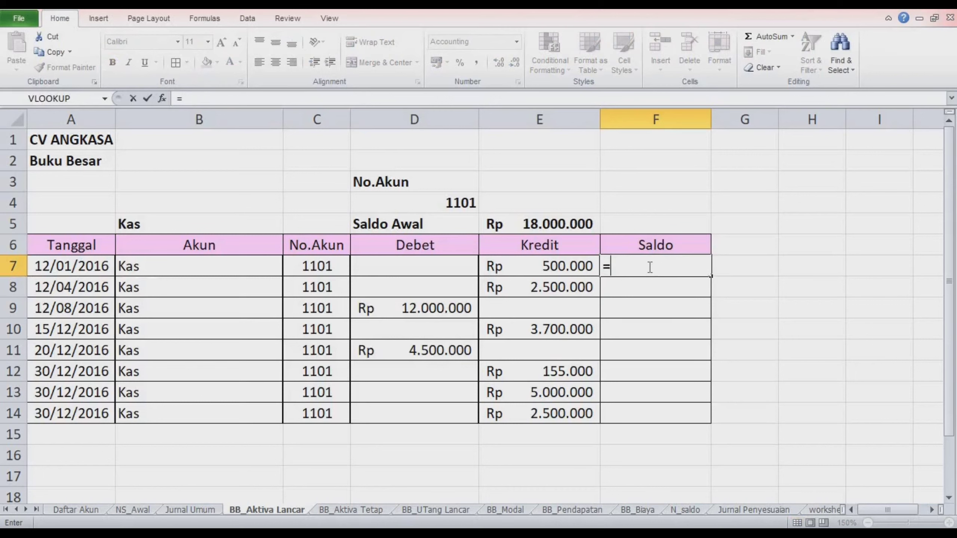
click(560, 222)
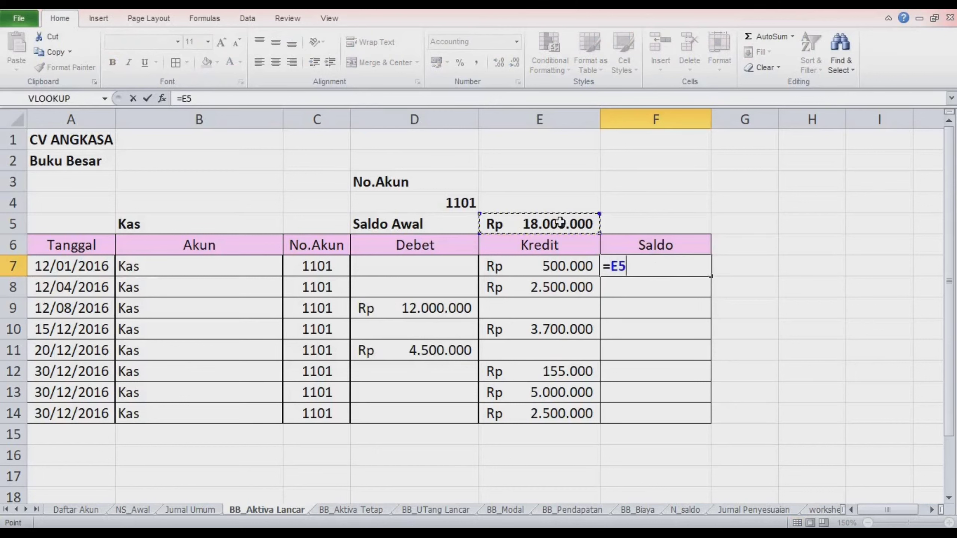
text(+)
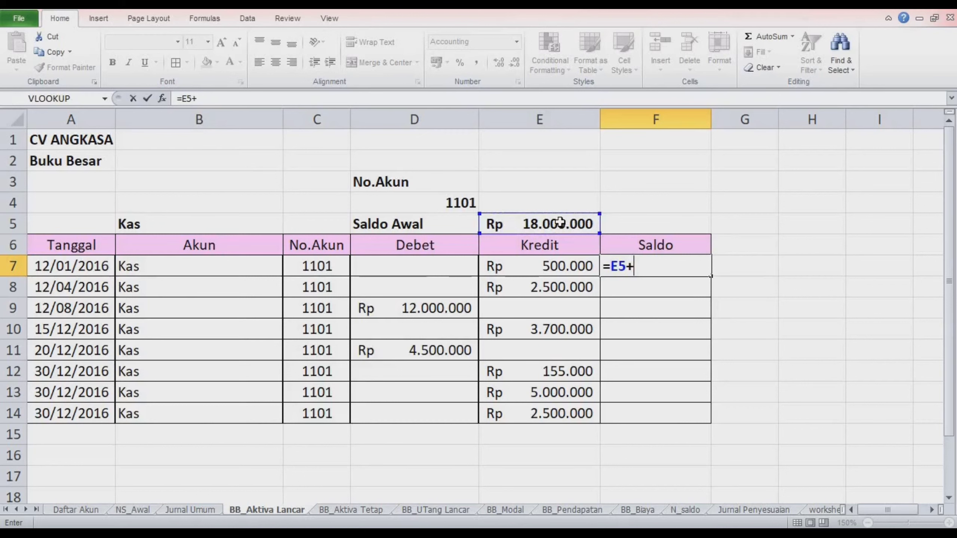
click(436, 268)
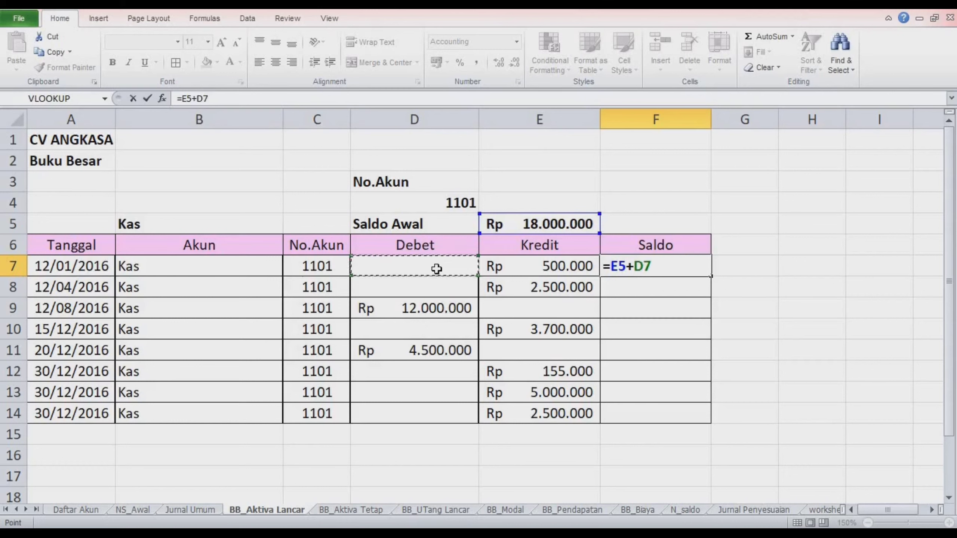
text(-)
click(510, 270)
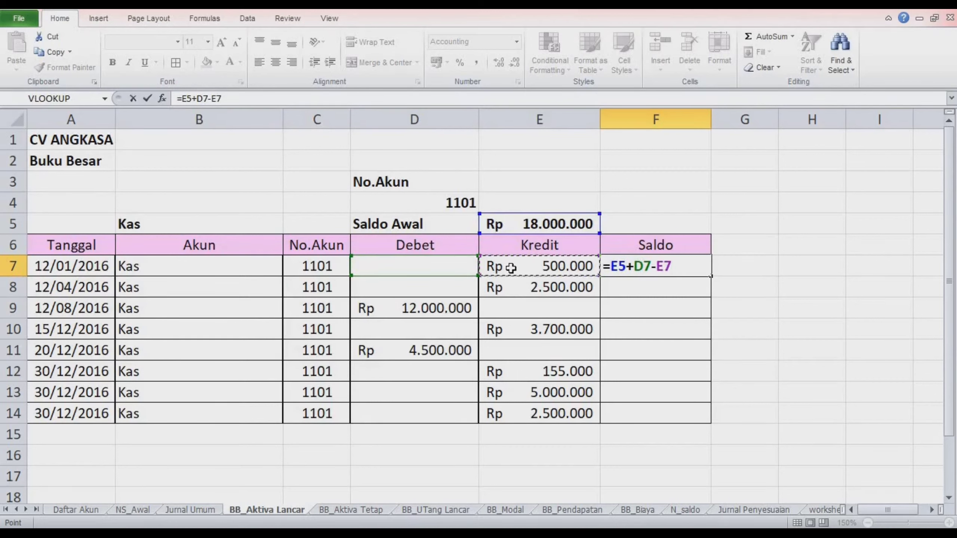
key(Return)
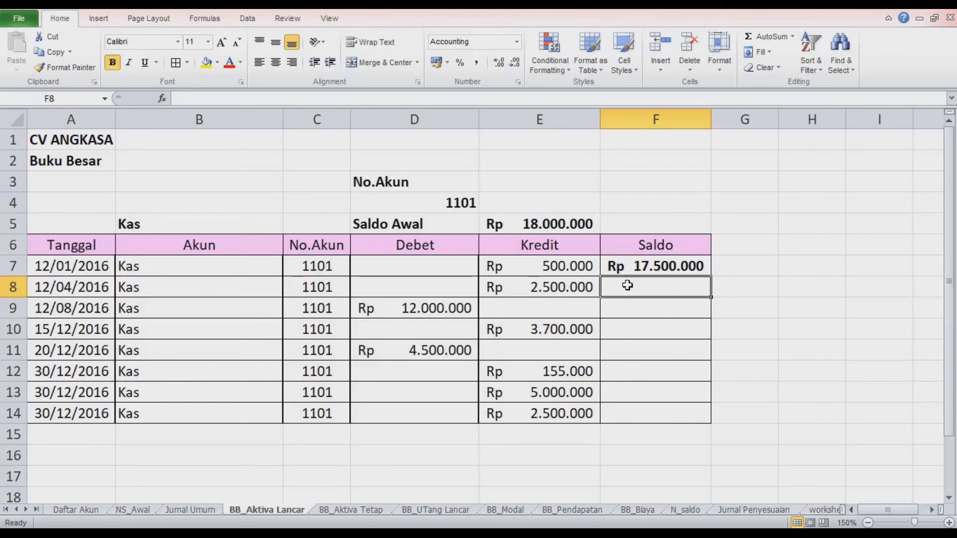
Enter the running balance formula =F7+D8-E8 in Saldo cell F8.
text(=)
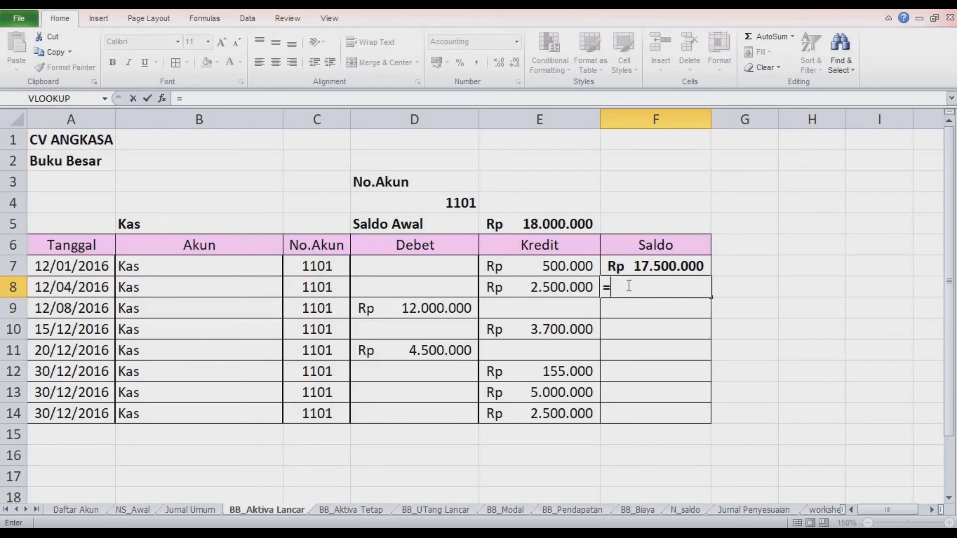
click(644, 264)
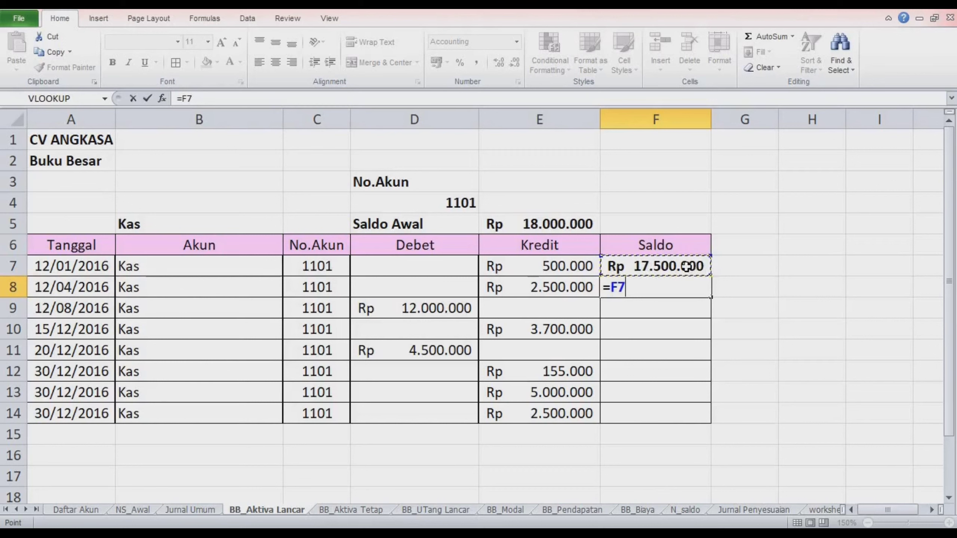
text(+)
click(448, 293)
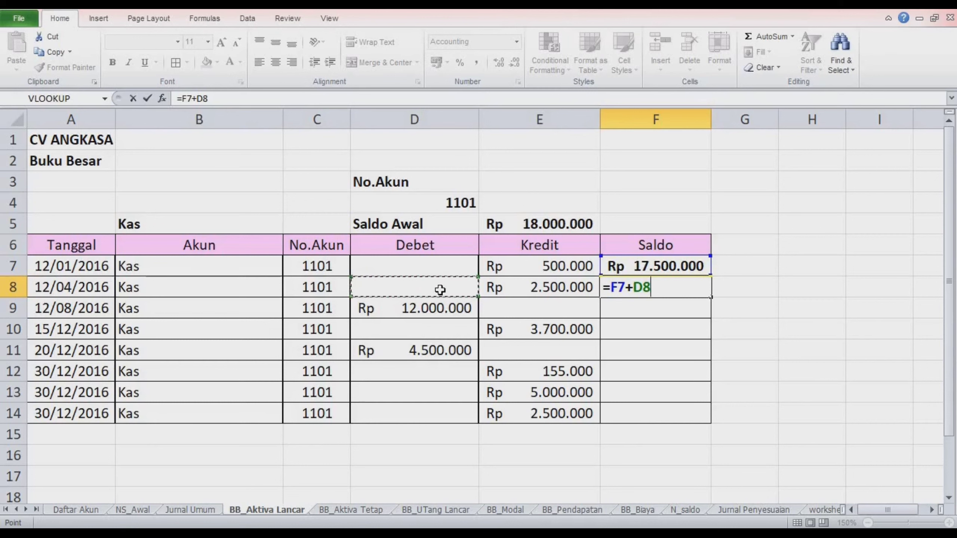
text(-)
click(512, 289)
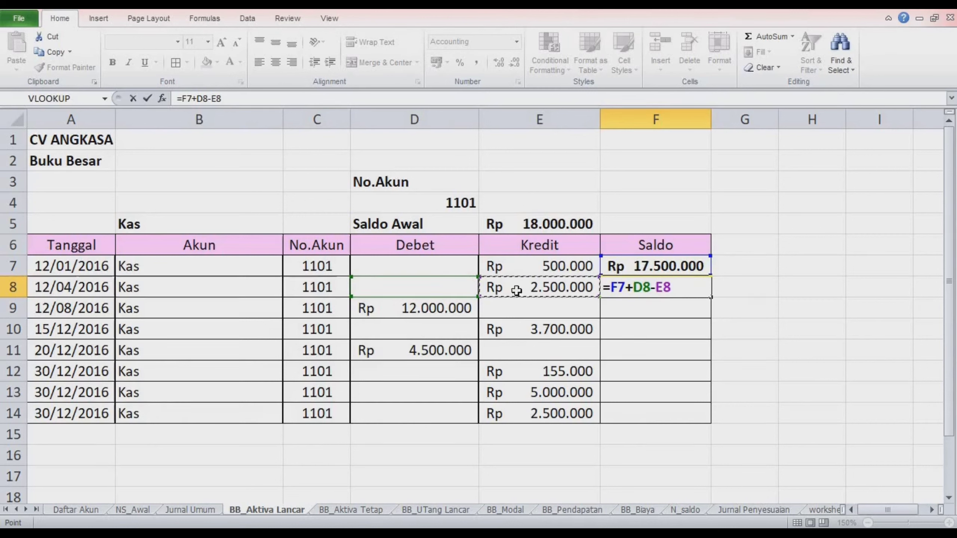
key(Return)
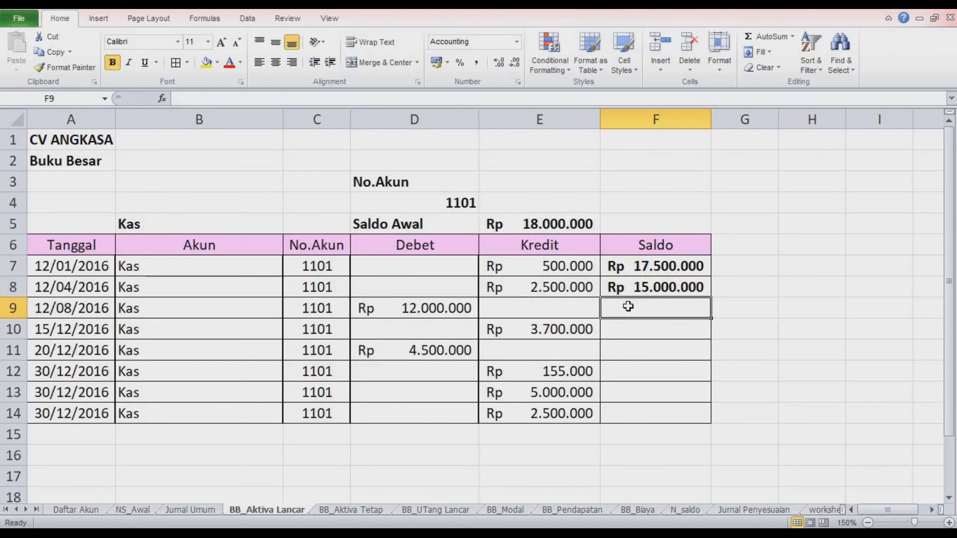
Fill the F8 running balance formula down the Saldo column to F14.
click(672, 294)
drag(711, 297, 700, 414)
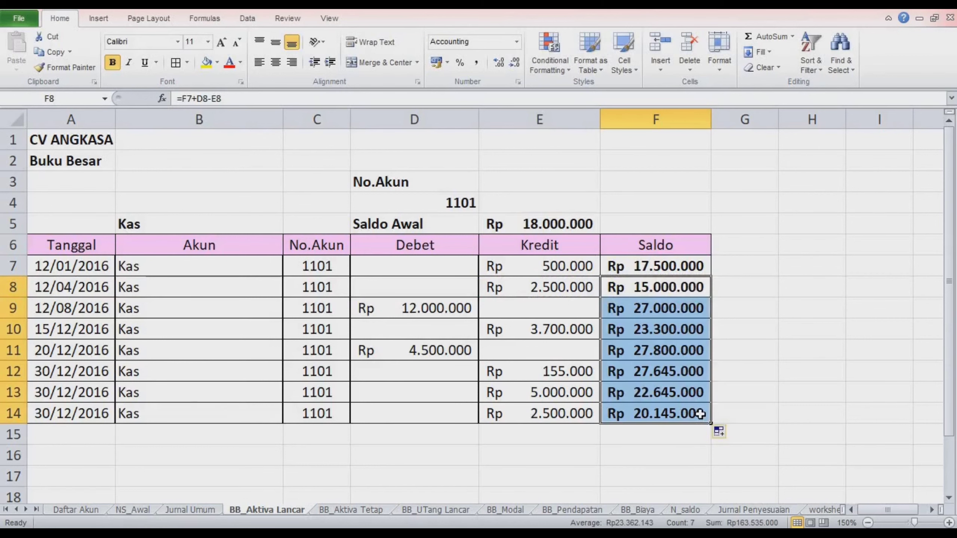
click(725, 411)
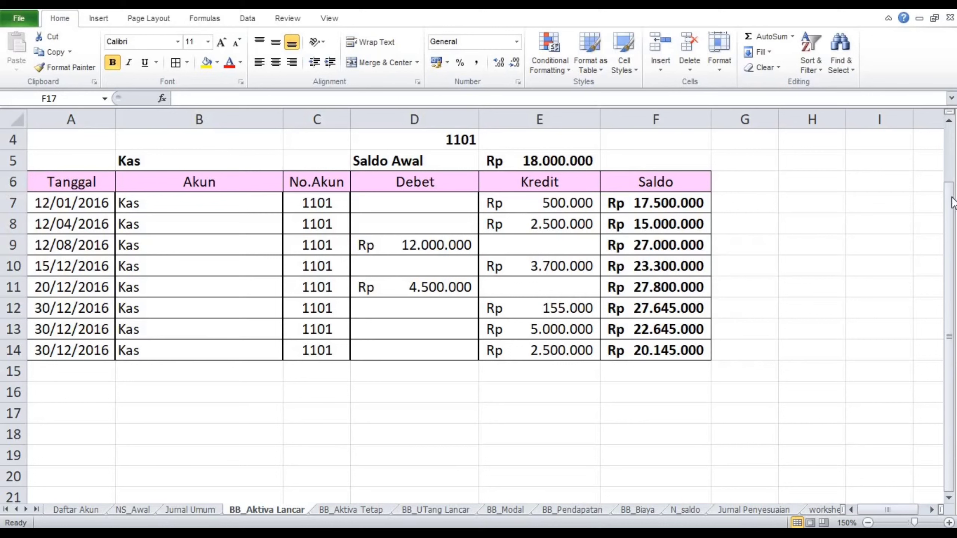
Copy the Kas ledger heading block A3:F6, including the column headers, and paste it below the Kas ledger starting at A16.
click(952, 130)
drag(953, 129, 952, 158)
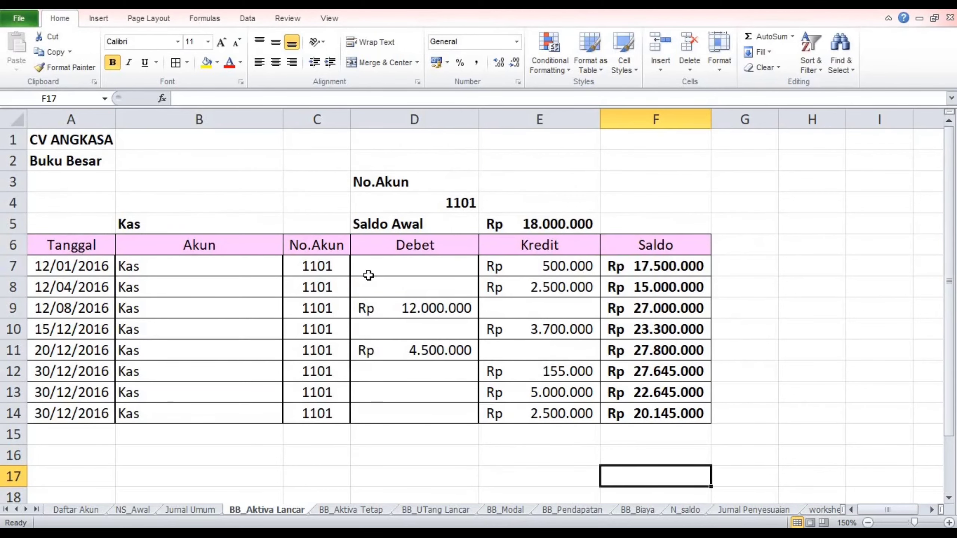
drag(101, 181, 649, 223)
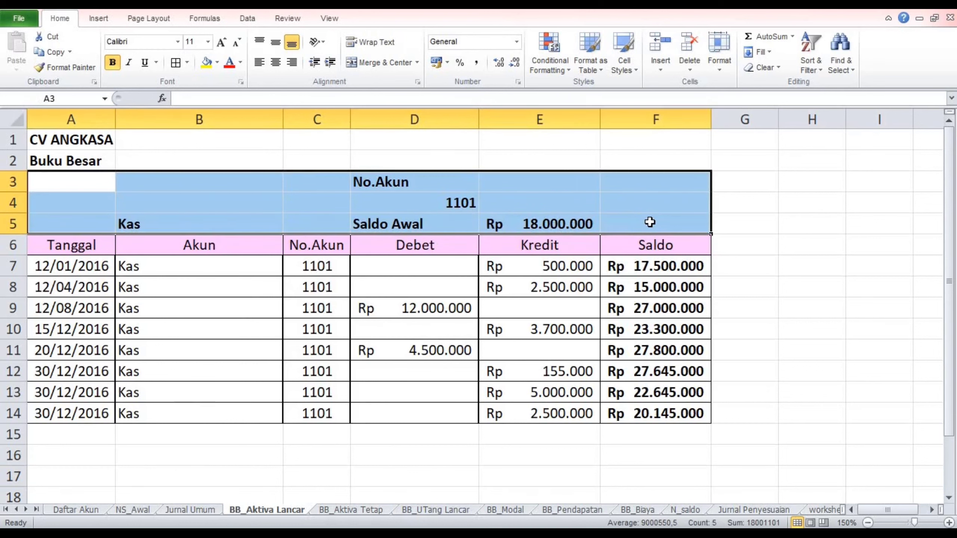
key(ctrl+c)
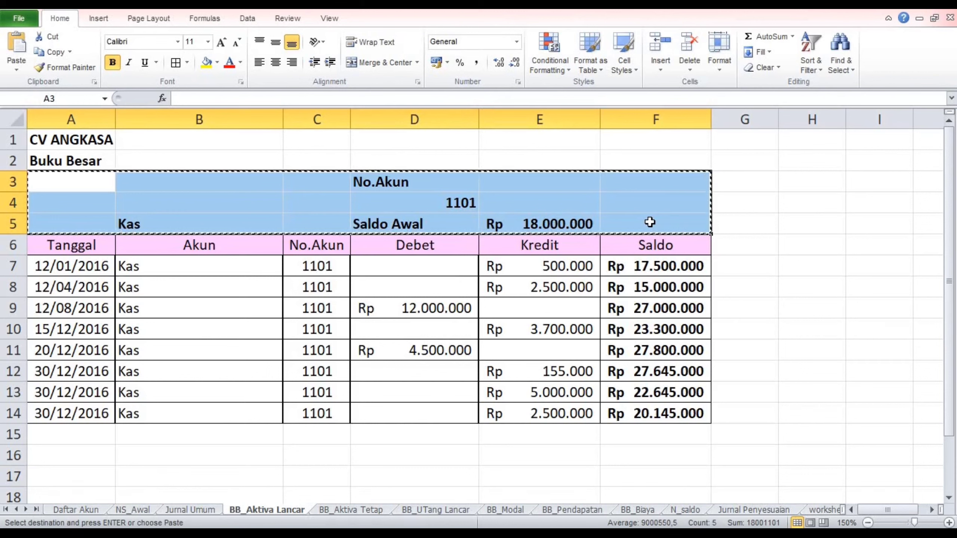
key(shift+Down)
key(ctrl+c)
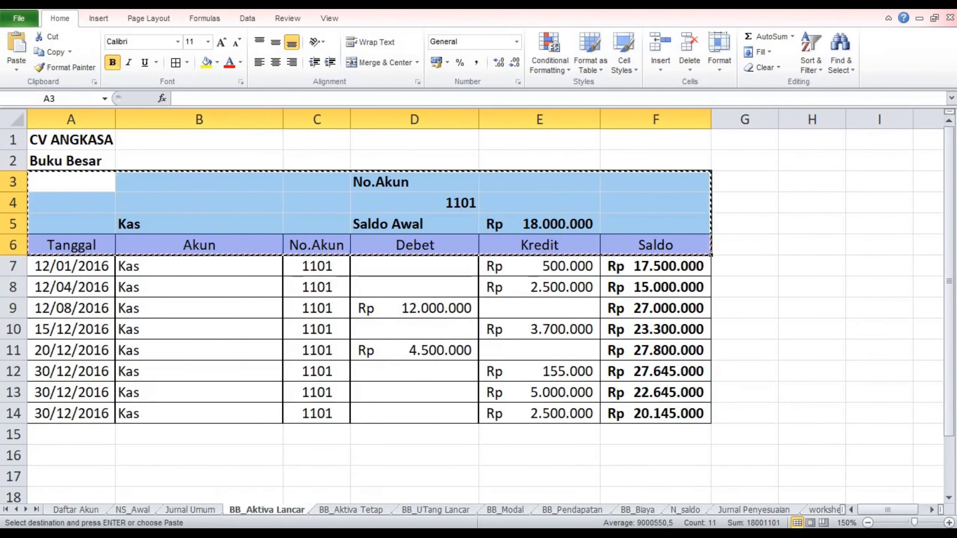
drag(950, 157, 950, 174)
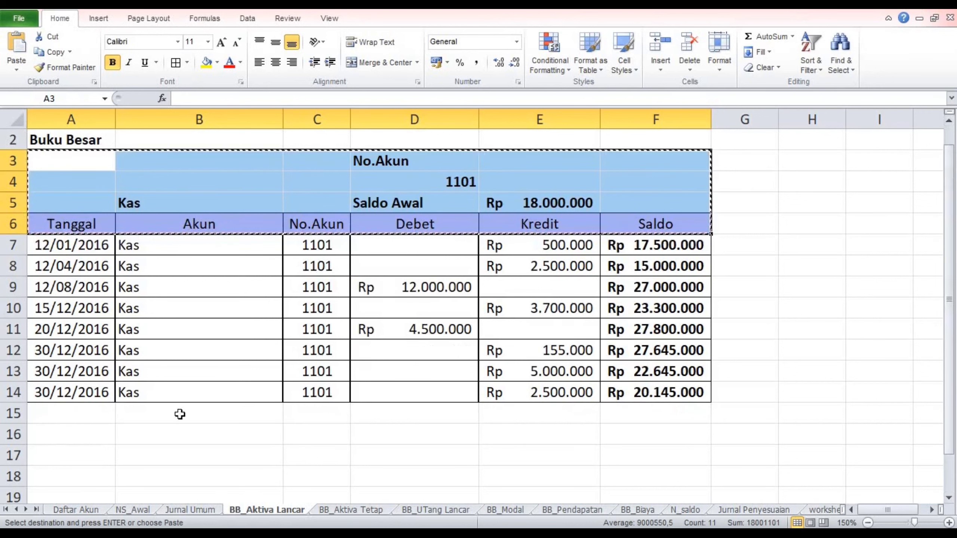
click(64, 452)
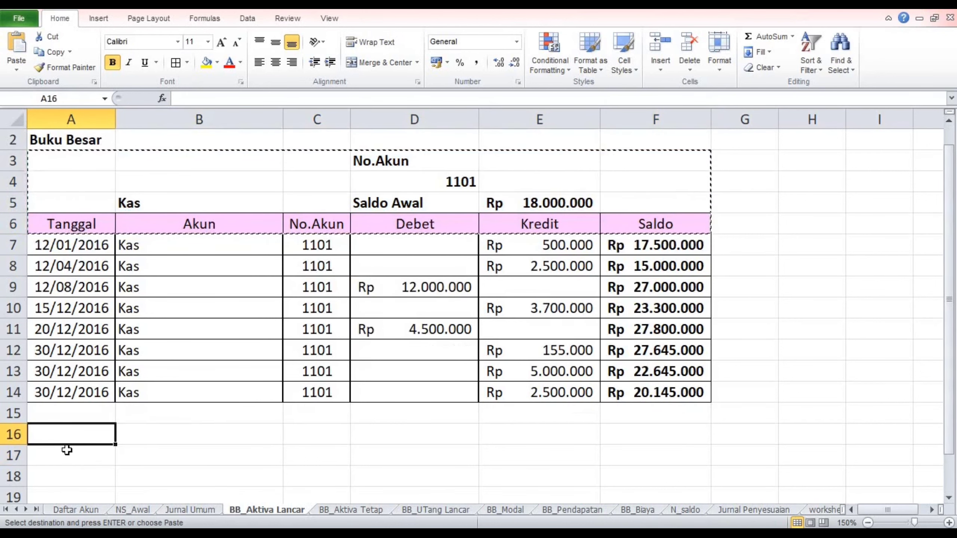
click(66, 439)
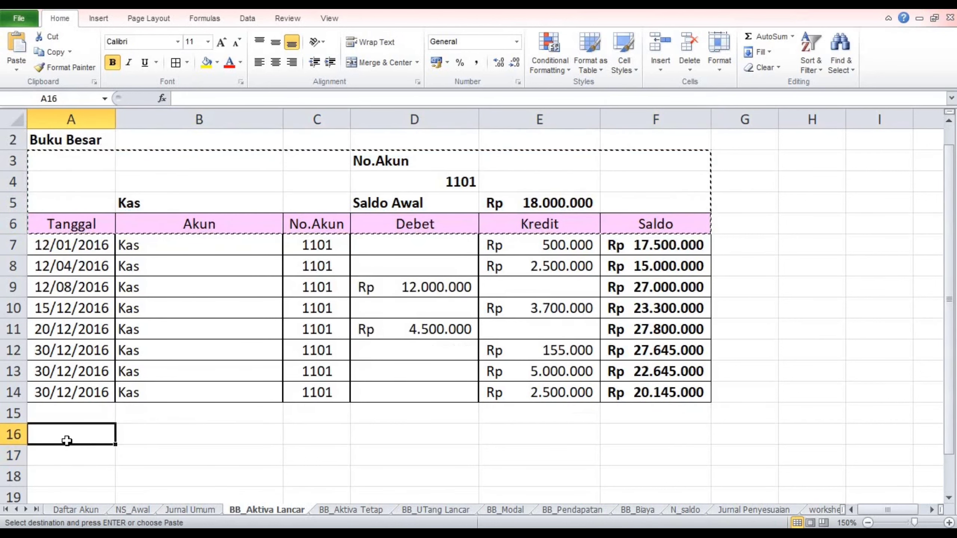
key(ctrl+v)
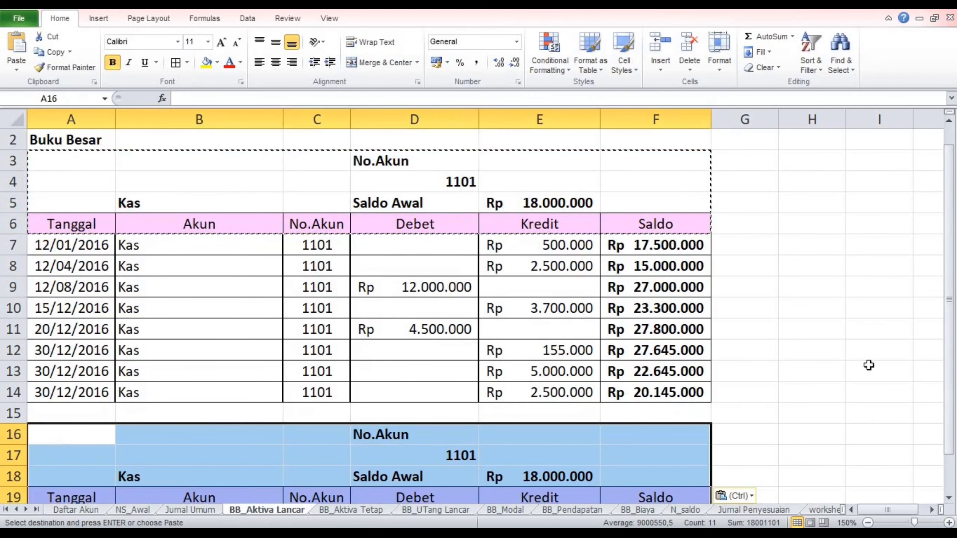
drag(949, 272, 950, 280)
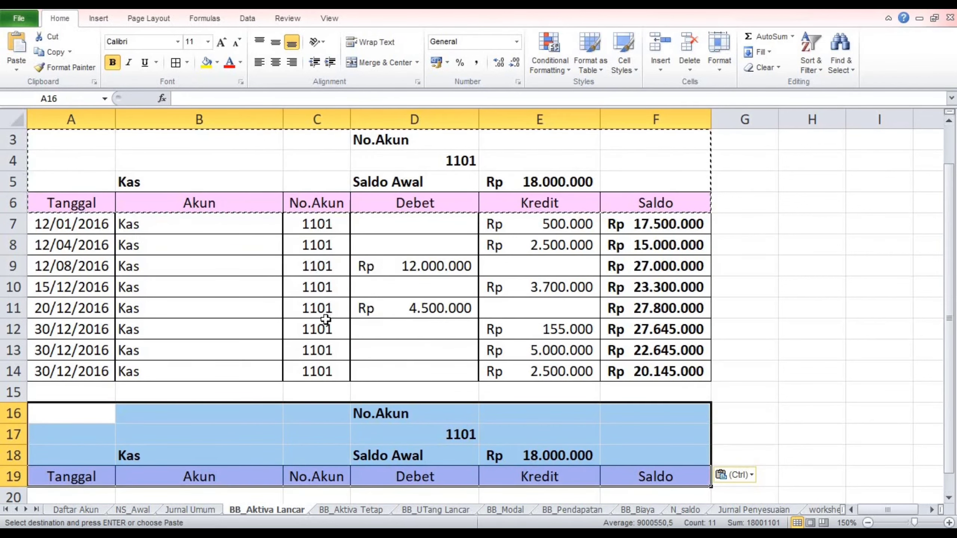
Look up the Piutang Usaha account number on Daftar Akun, set No.Akun cell D17 on BB_Aktiva Lancar to 1102, and check B18 and E18.
click(437, 435)
click(74, 510)
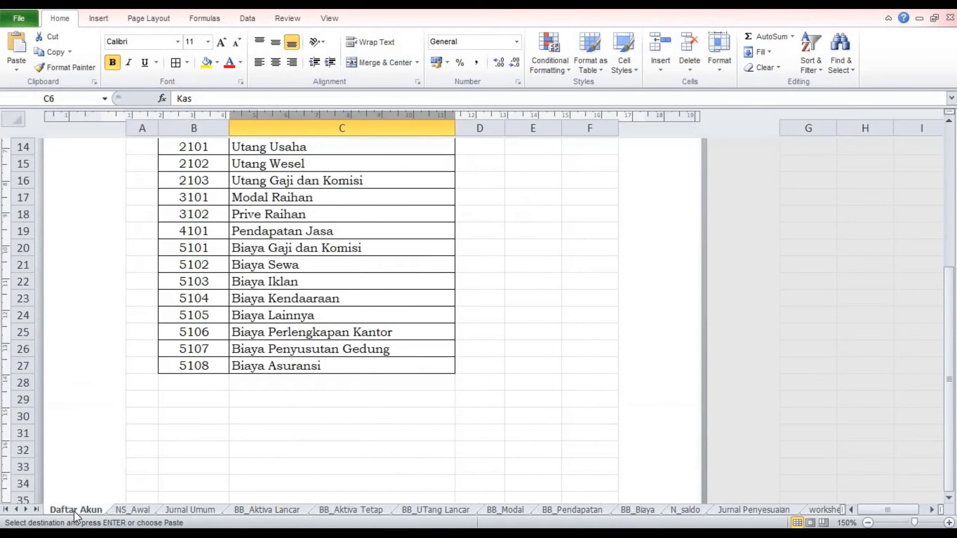
key(Escape)
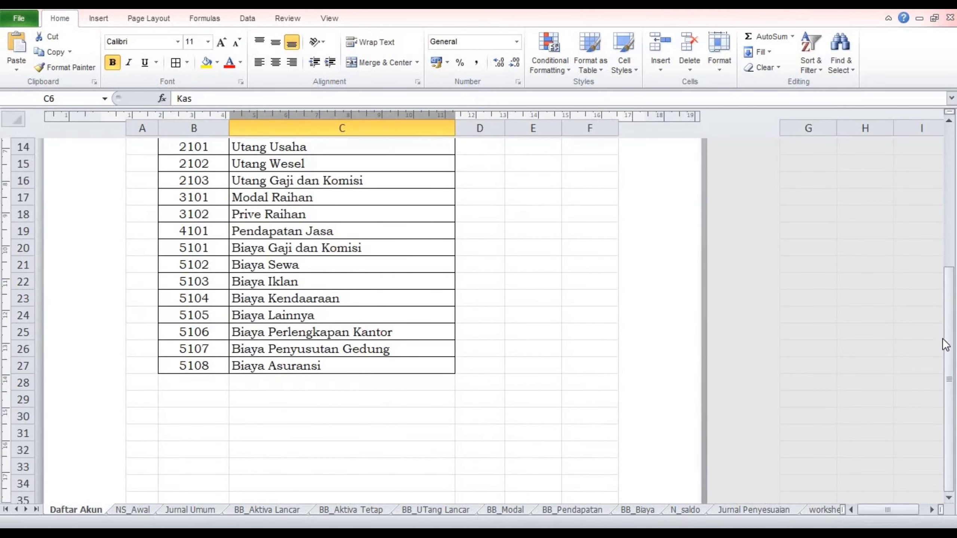
drag(951, 348, 951, 238)
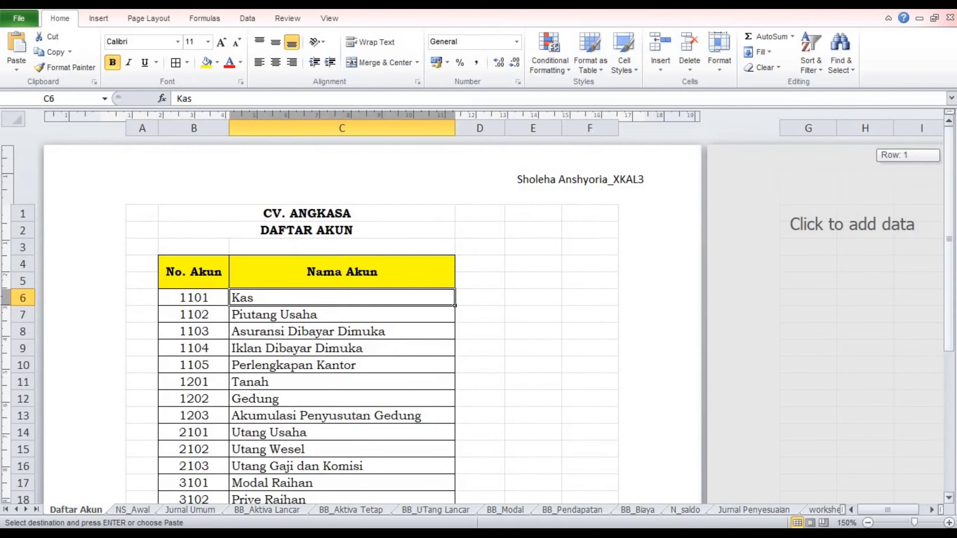
click(271, 317)
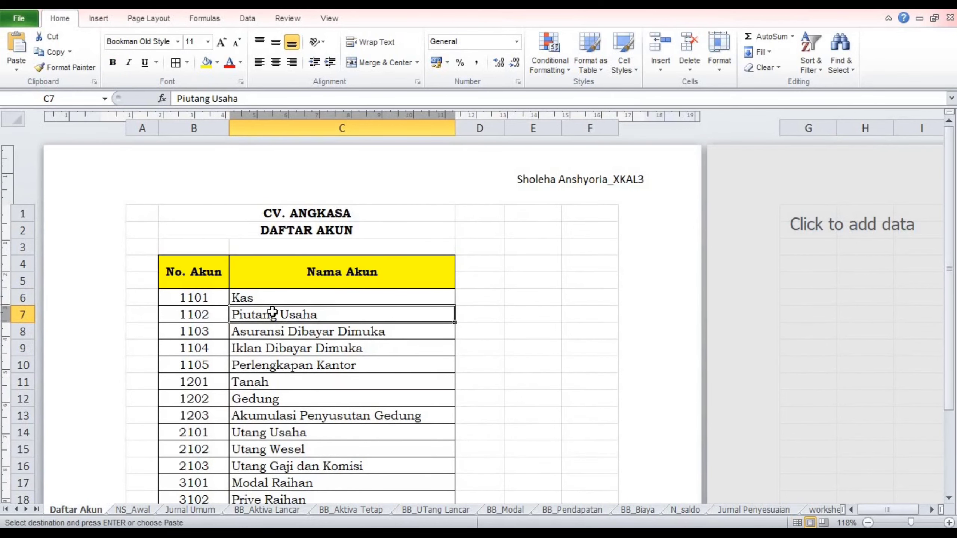
click(217, 315)
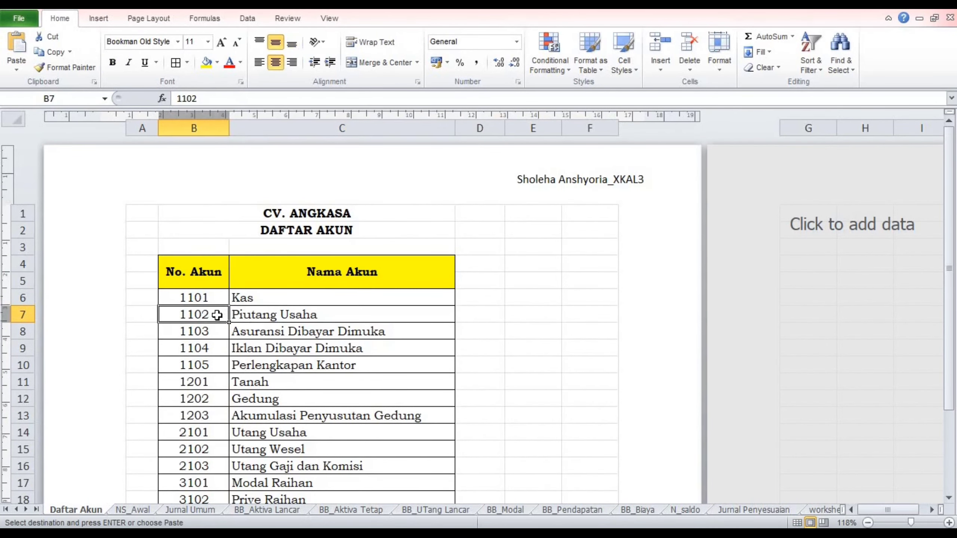
click(251, 510)
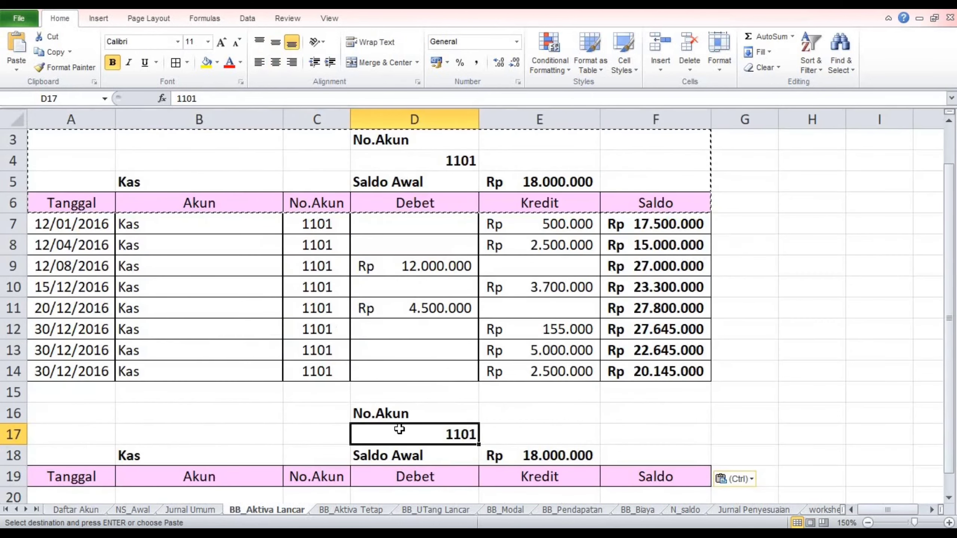
text(11)
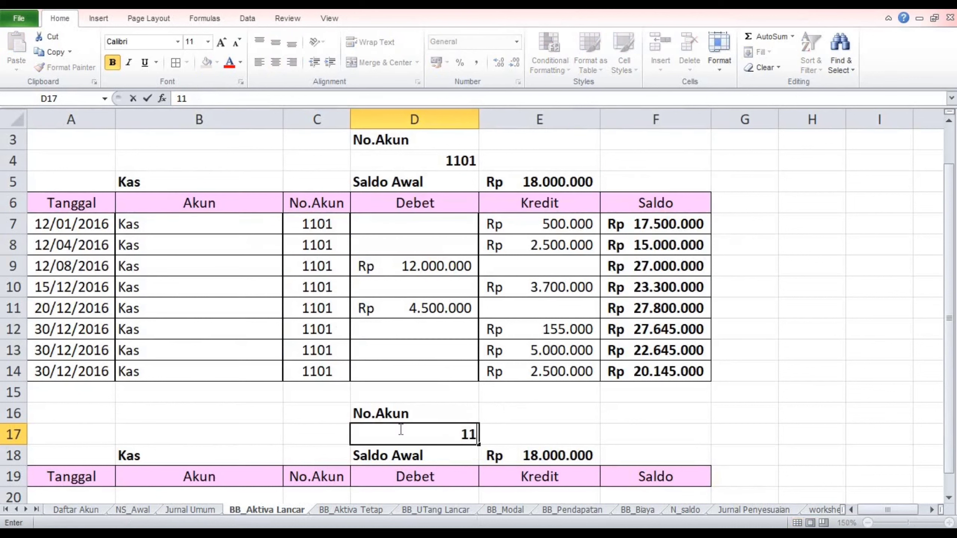
text(02)
key(Return)
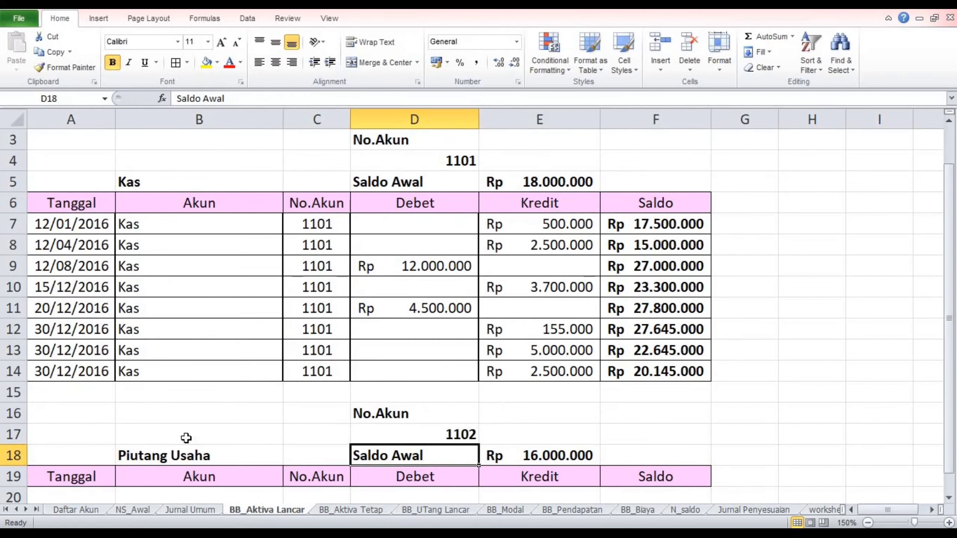
click(176, 456)
click(540, 455)
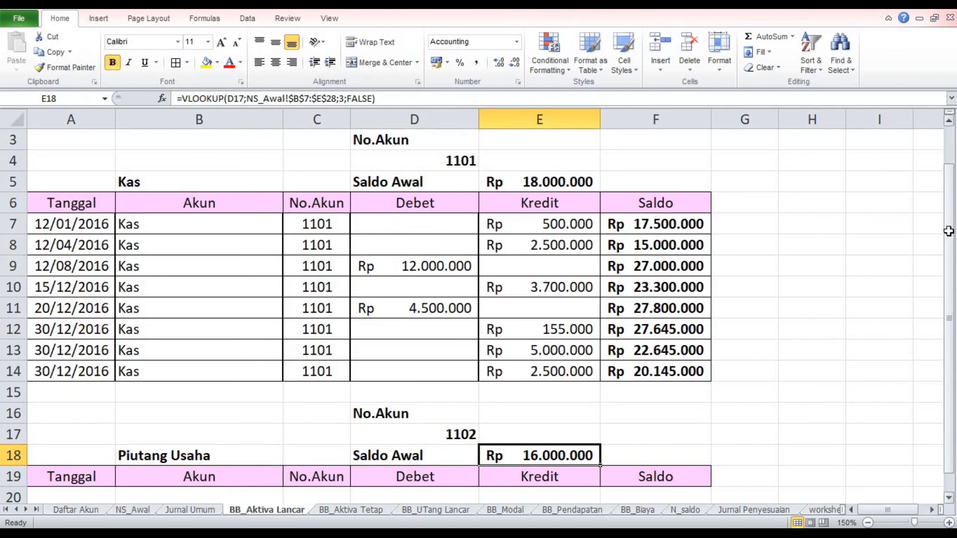
Select cell A20 under the Piutang Usaha column headers as the starting point for that ledger's entries.
drag(949, 231, 949, 273)
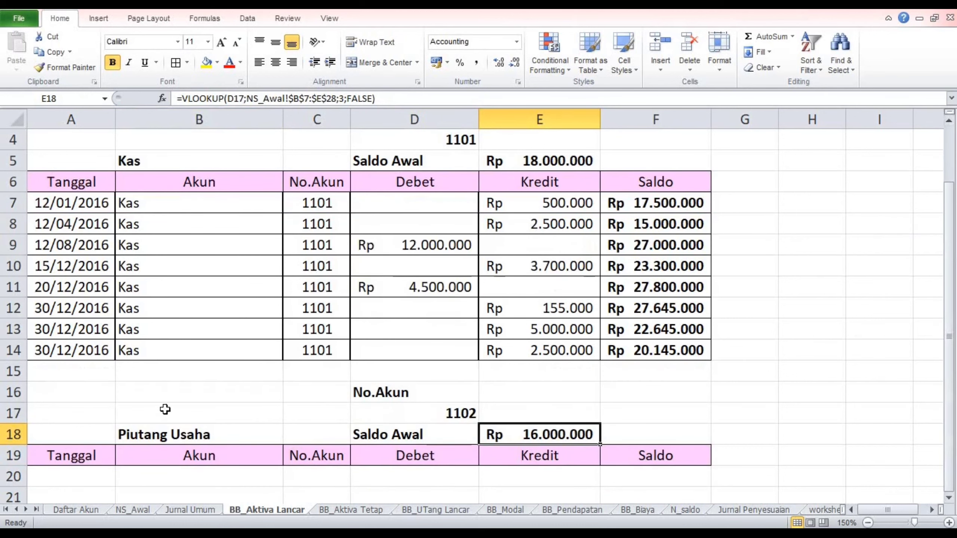
click(63, 478)
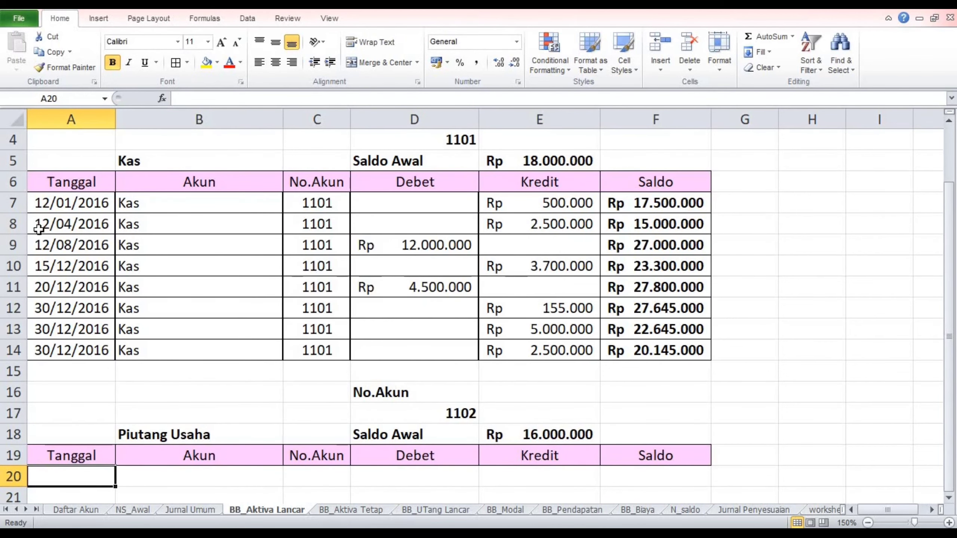